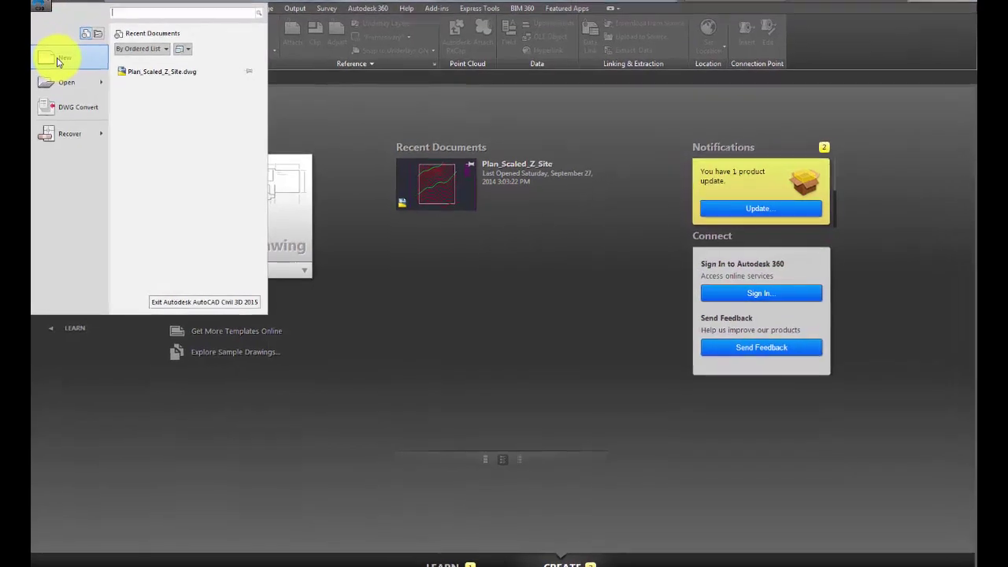
- Create a new drawing from the _AutoCAD Civil 3D (Imperial) NCS.dwt template
click(73, 63)
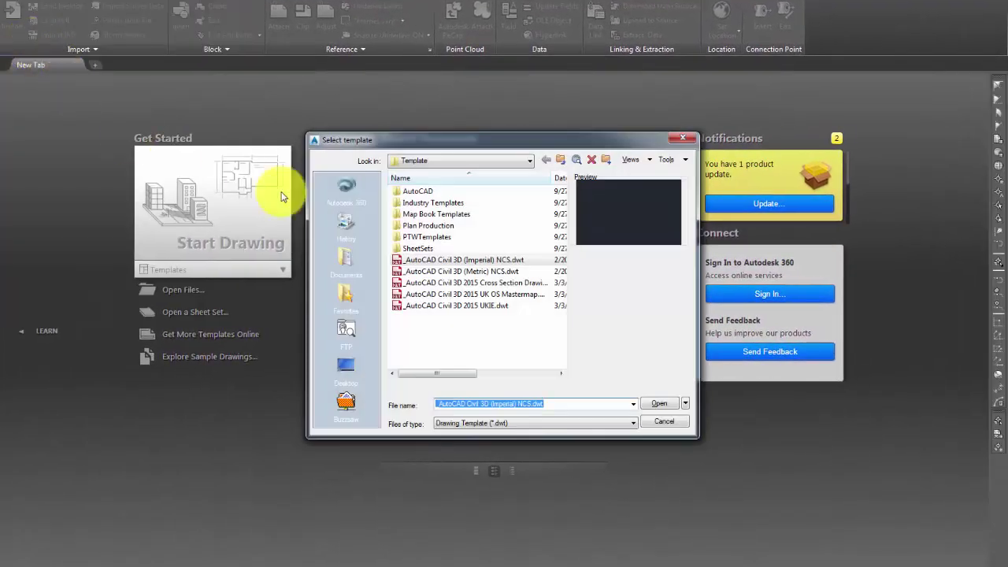
click(658, 404)
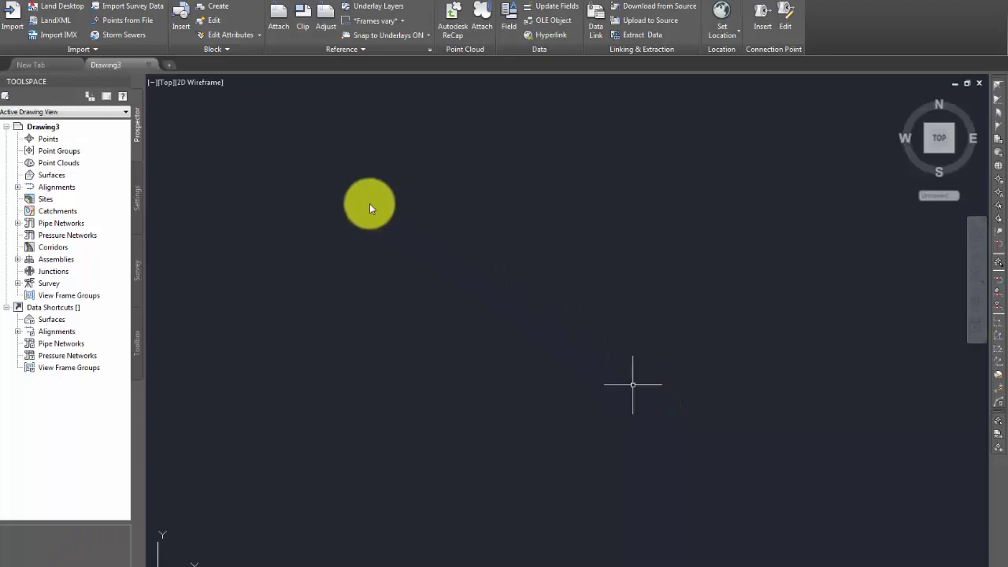
- Configure the drawing units with the DDUNITS command to Decimal length type and 0.0000 precision, keeping feet as the insertion scale
text(ddun)
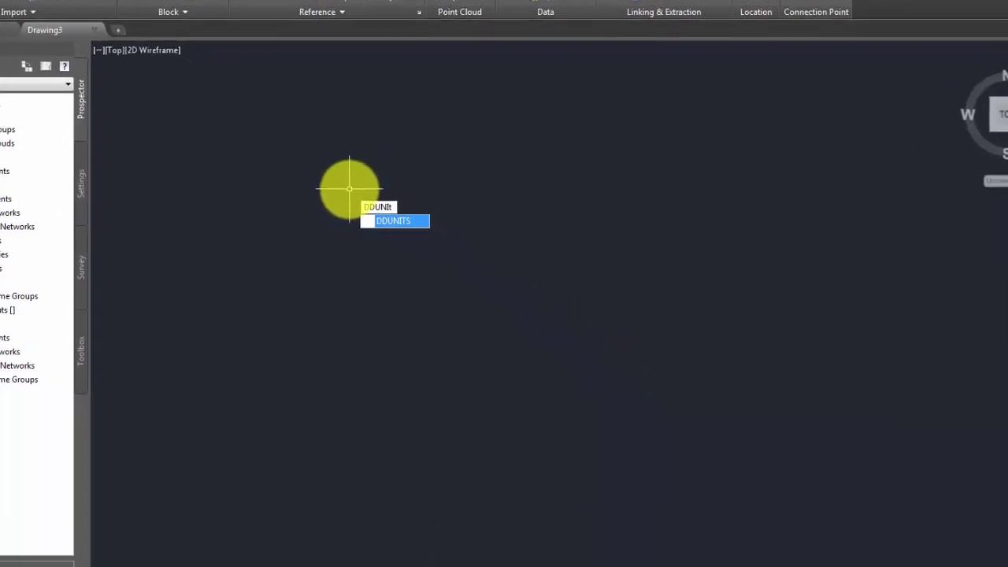
key(Return)
scroll(370, 169, down, 3)
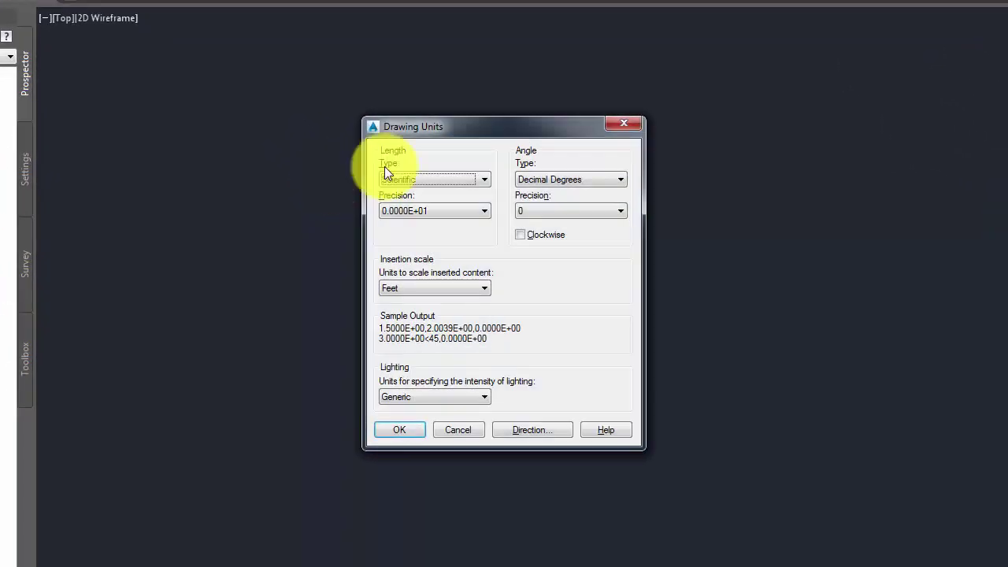
click(408, 179)
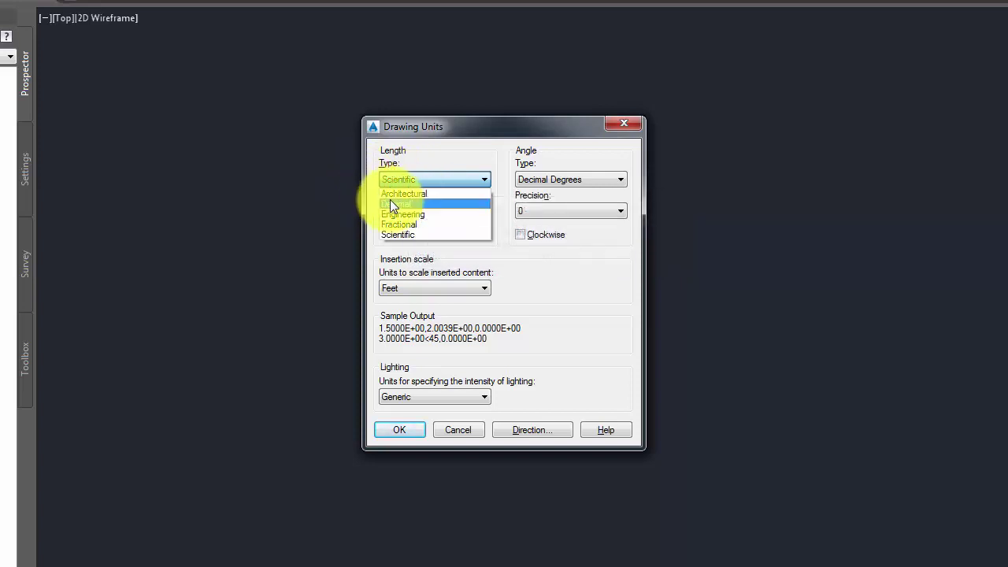
click(391, 203)
click(425, 211)
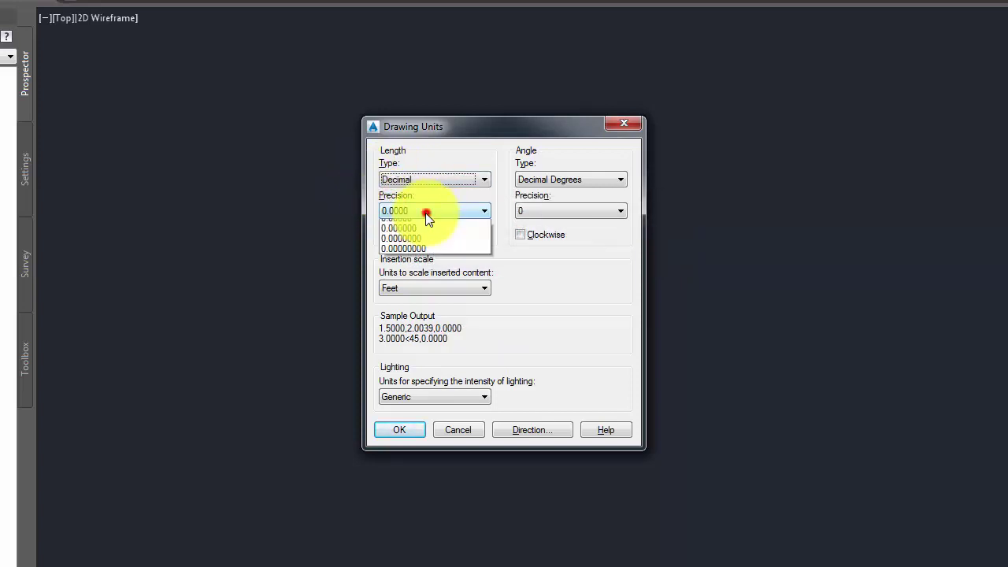
click(410, 244)
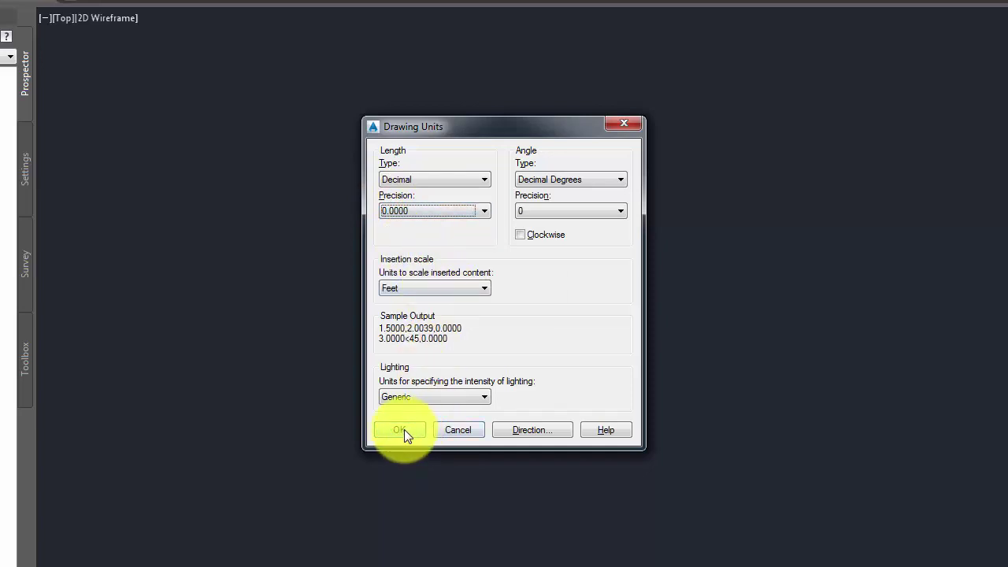
click(404, 429)
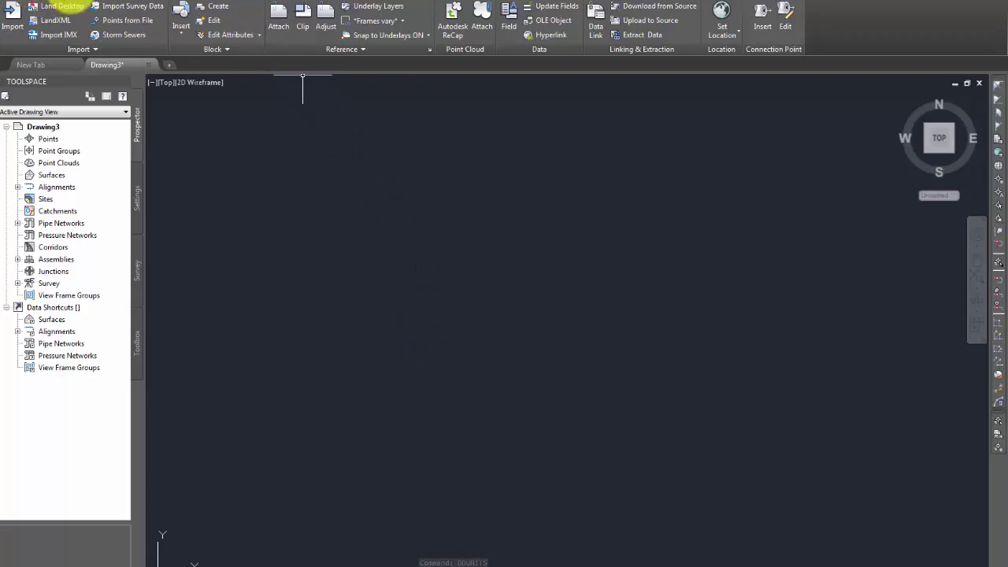
- Insert Plan_Scaled_Z_Site.dwg as an exploded block at 0,0,0 with a uniform scale of 1 and rotation 0
click(185, 32)
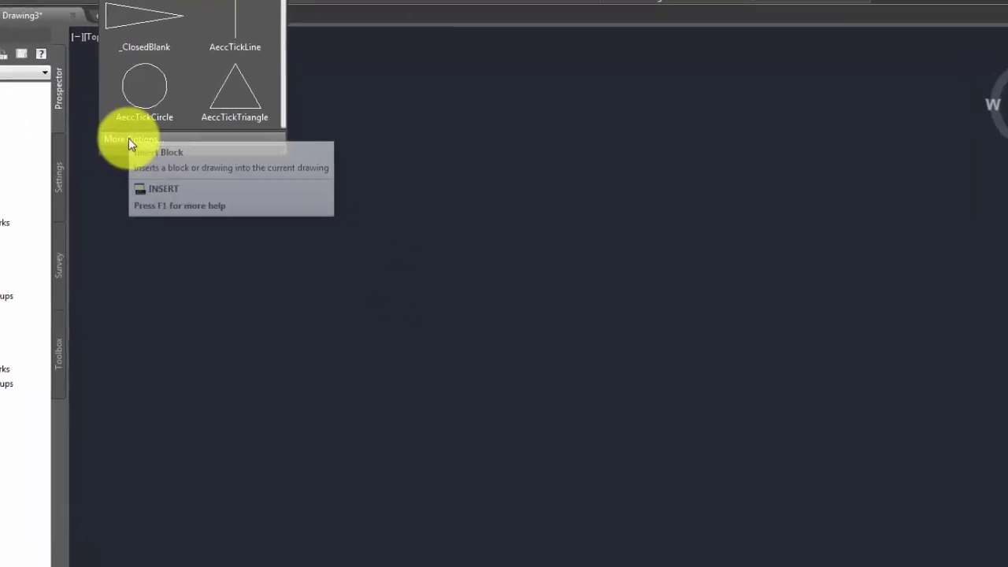
click(194, 166)
click(536, 193)
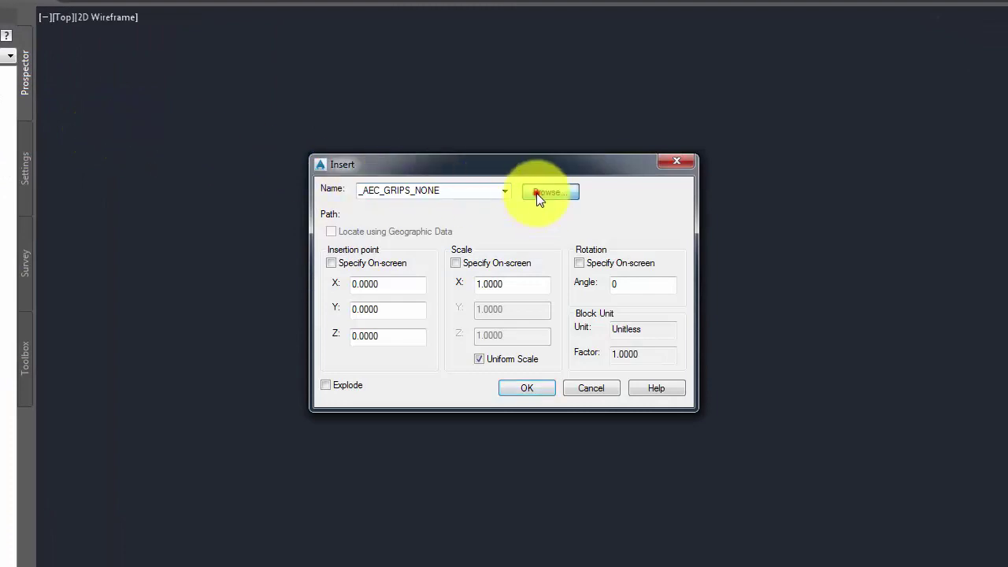
drag(581, 223, 586, 361)
click(449, 370)
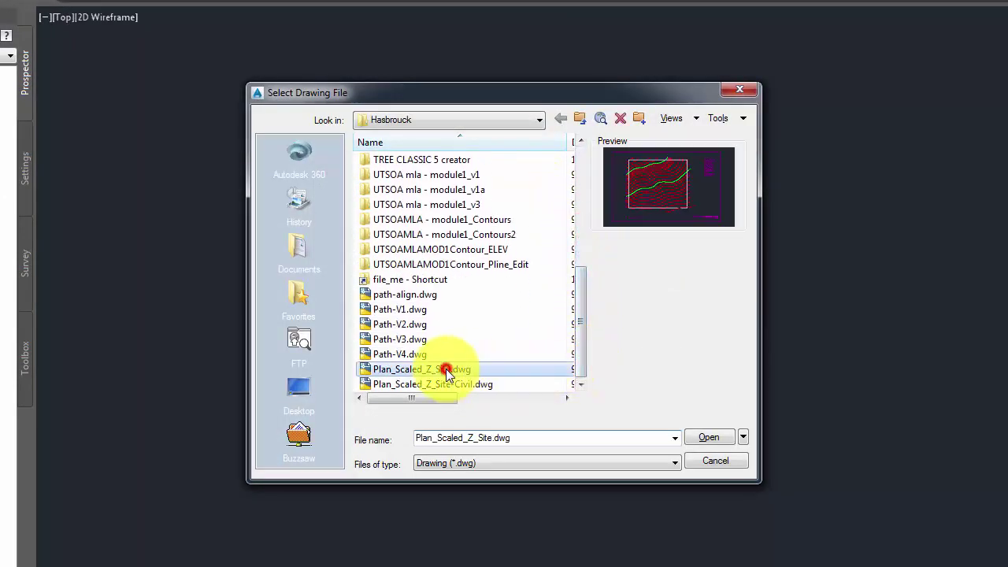
click(707, 437)
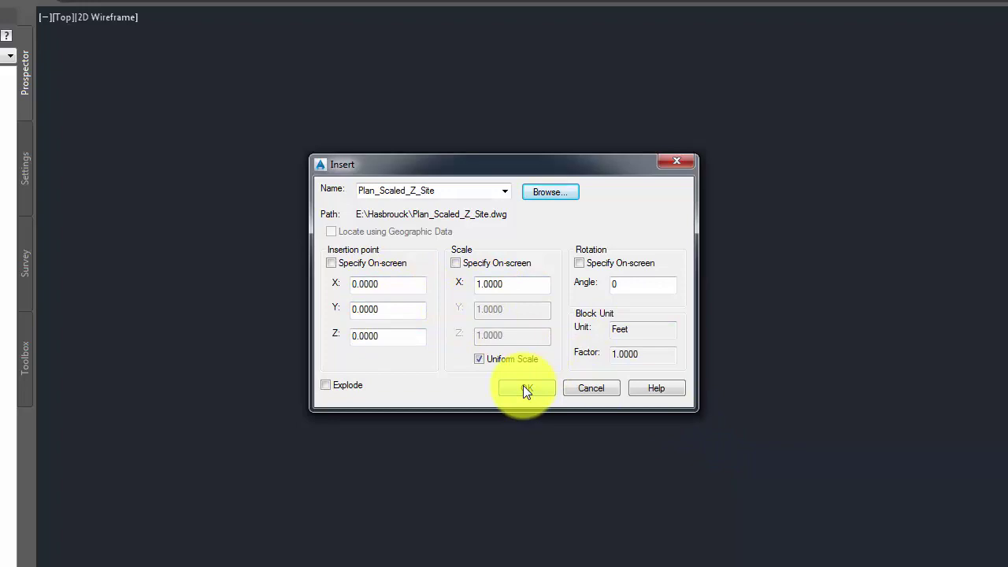
click(328, 386)
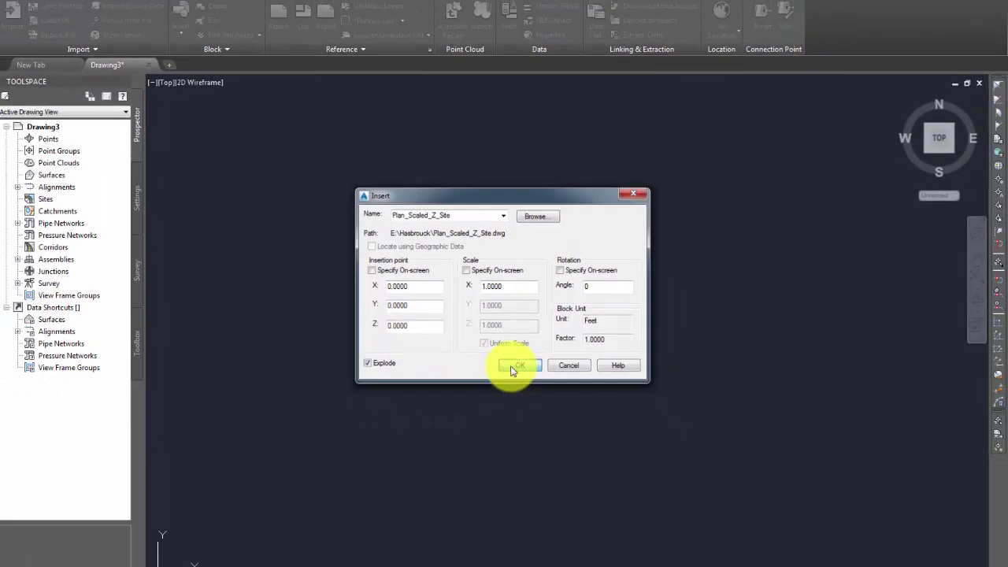
click(513, 366)
- Measure the upper long edge of the magenta rectangle on the inserted site plan with the DIST command
text(z)
key(Return)
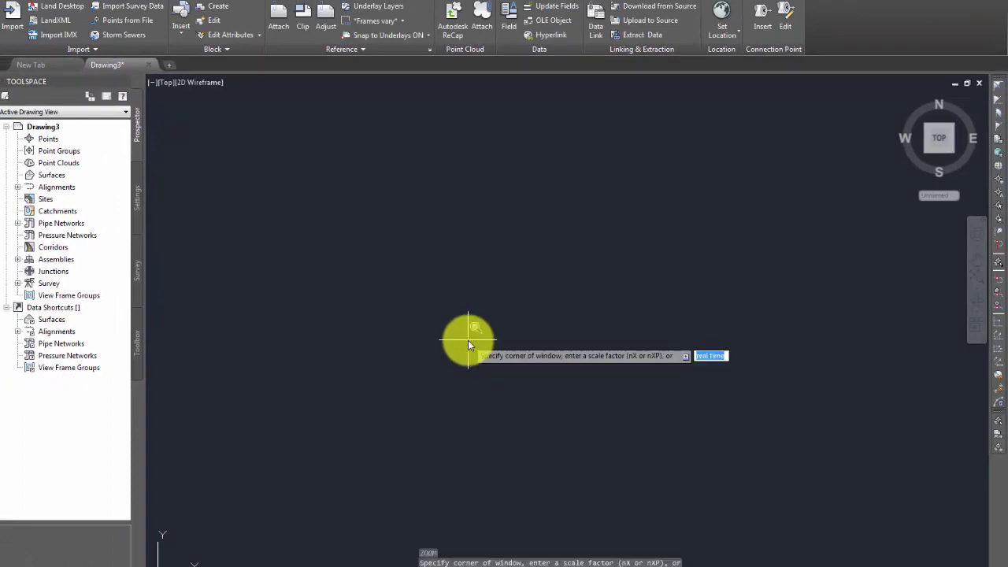
text(e)
key(Return)
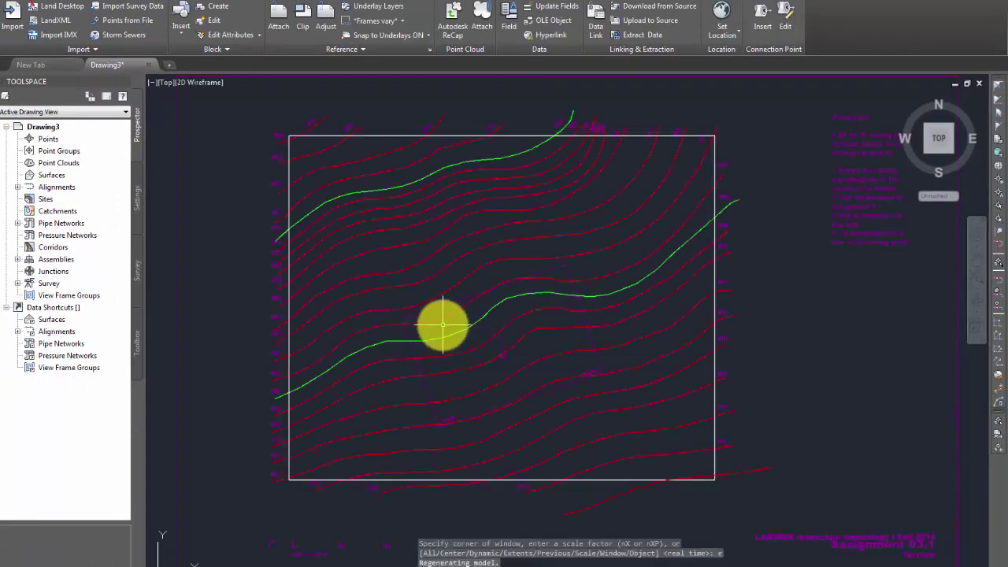
scroll(439, 325, up, 5)
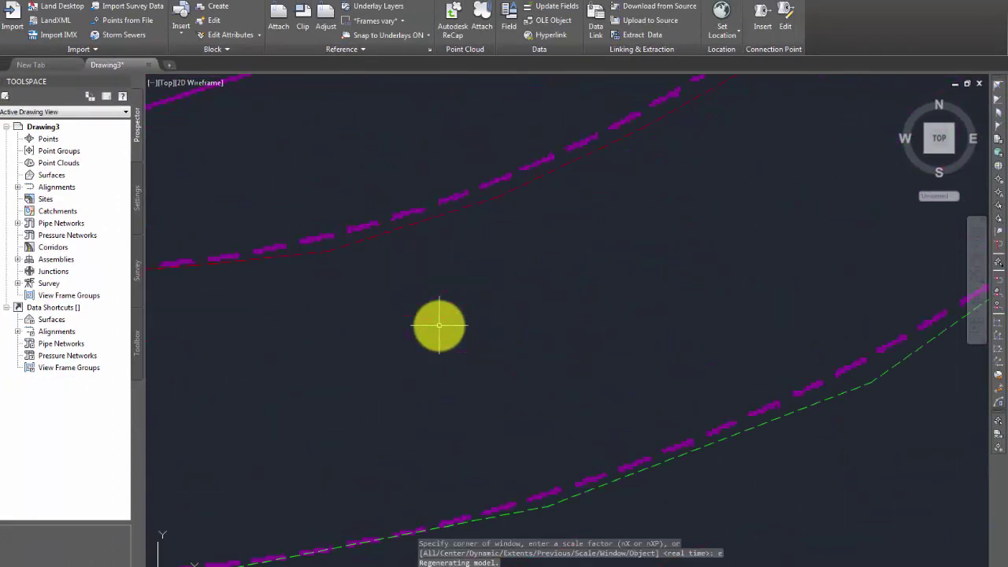
scroll(438, 325, down, 4)
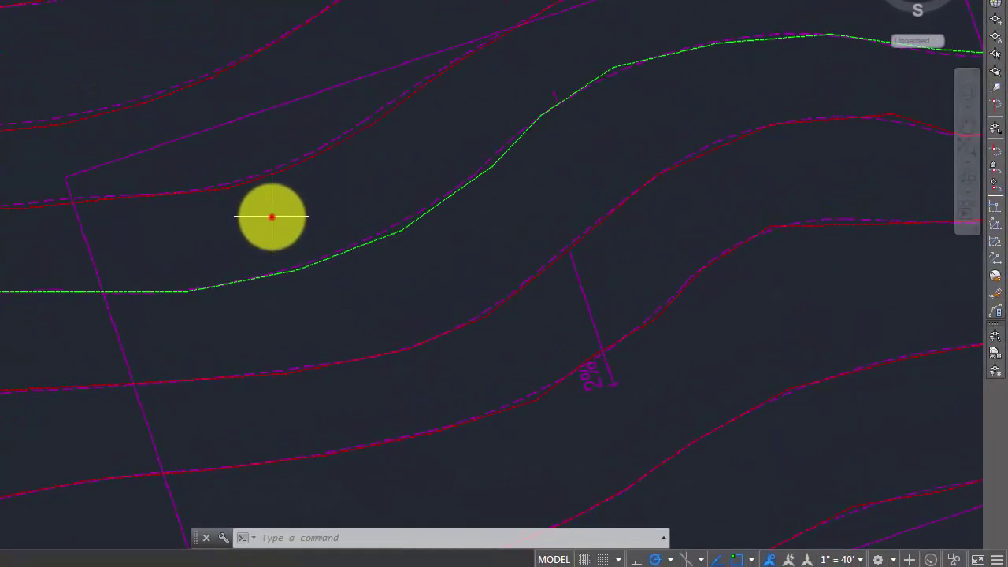
drag(272, 215, 241, 234)
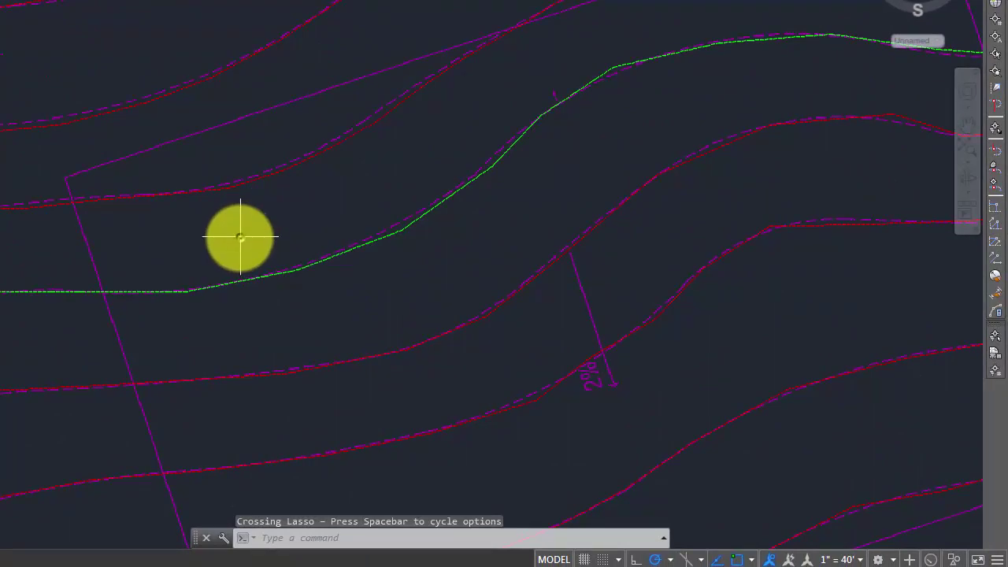
right_click(214, 250)
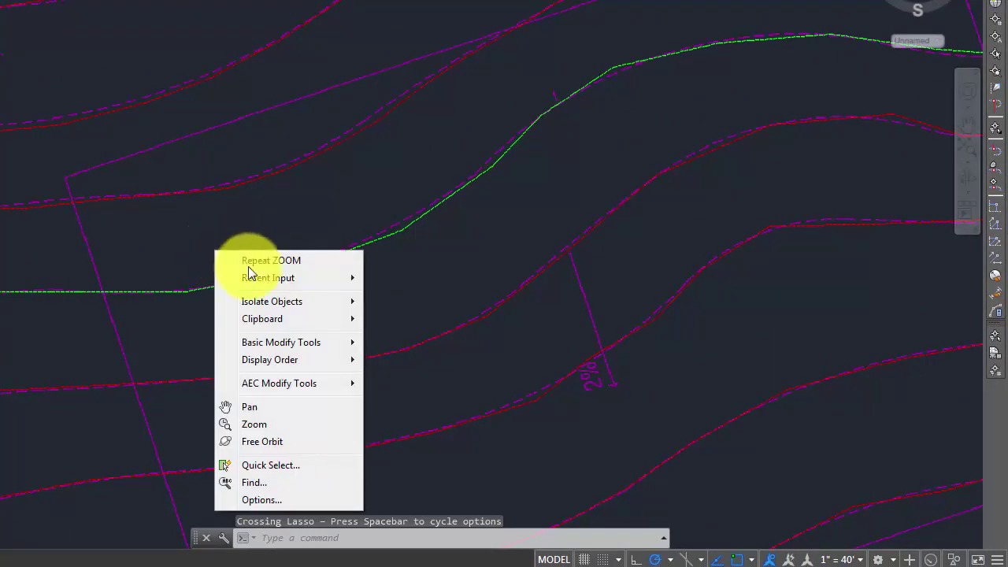
click(251, 409)
drag(364, 202, 281, 240)
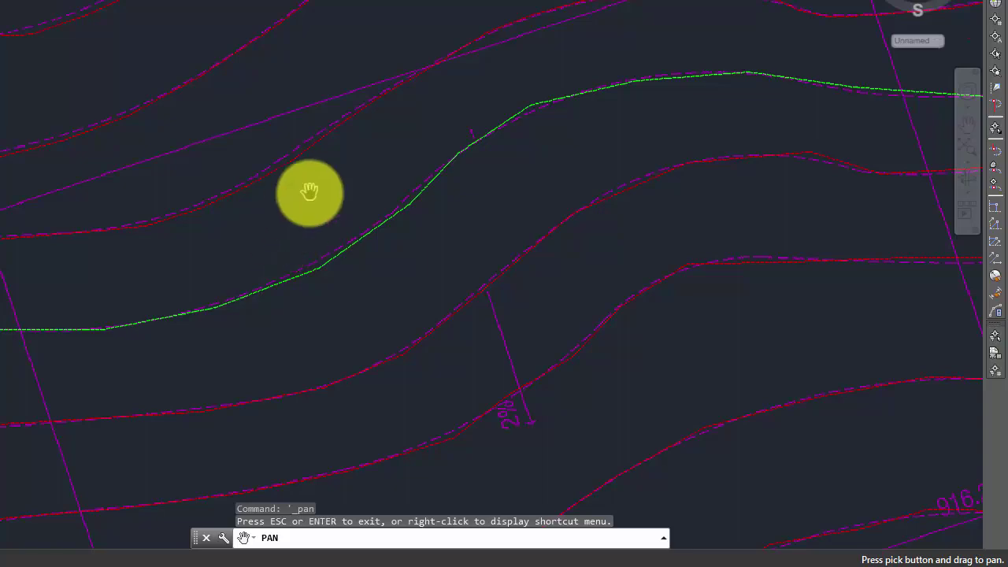
key(Escape)
text(DIST)
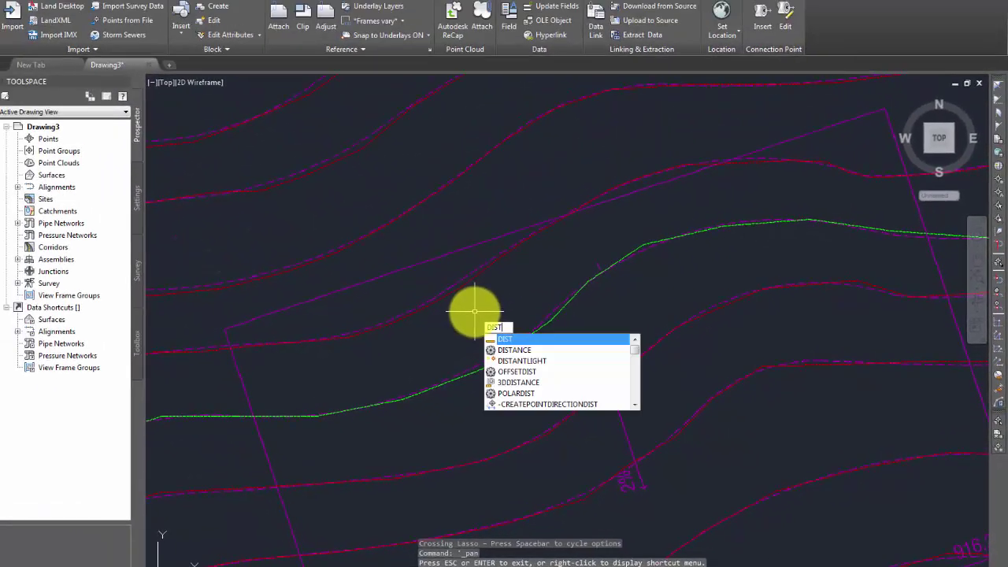
key(Return)
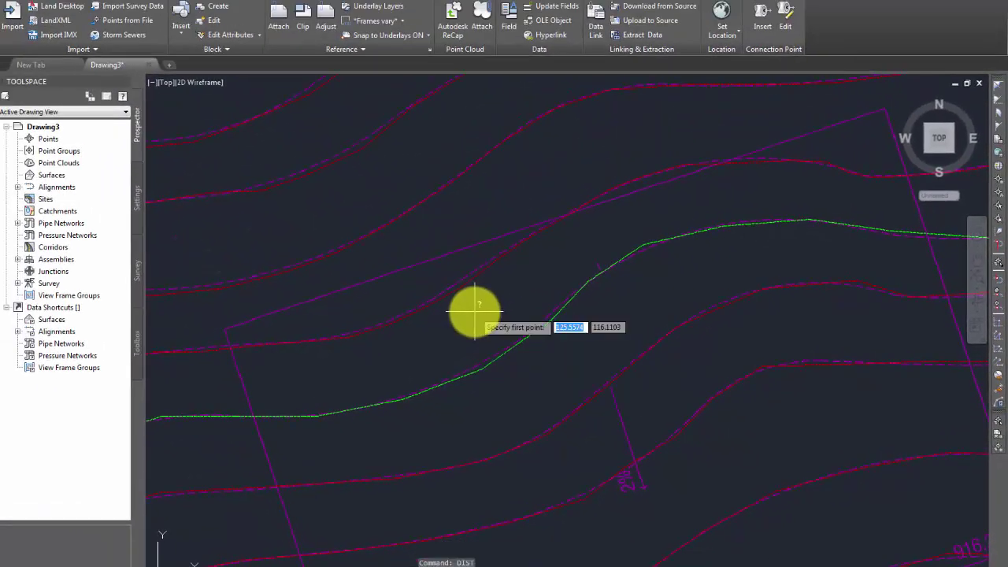
click(225, 327)
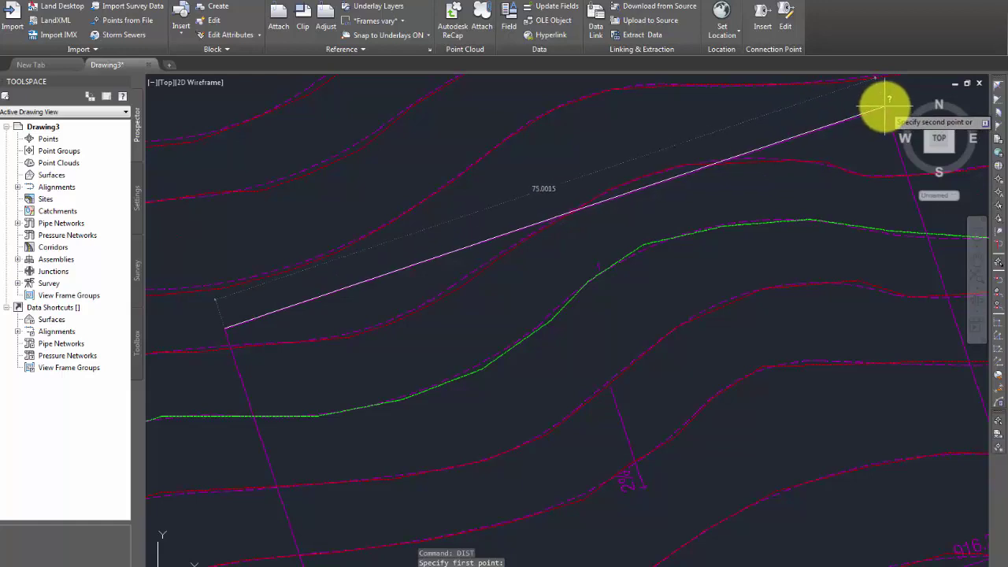
key(Escape)
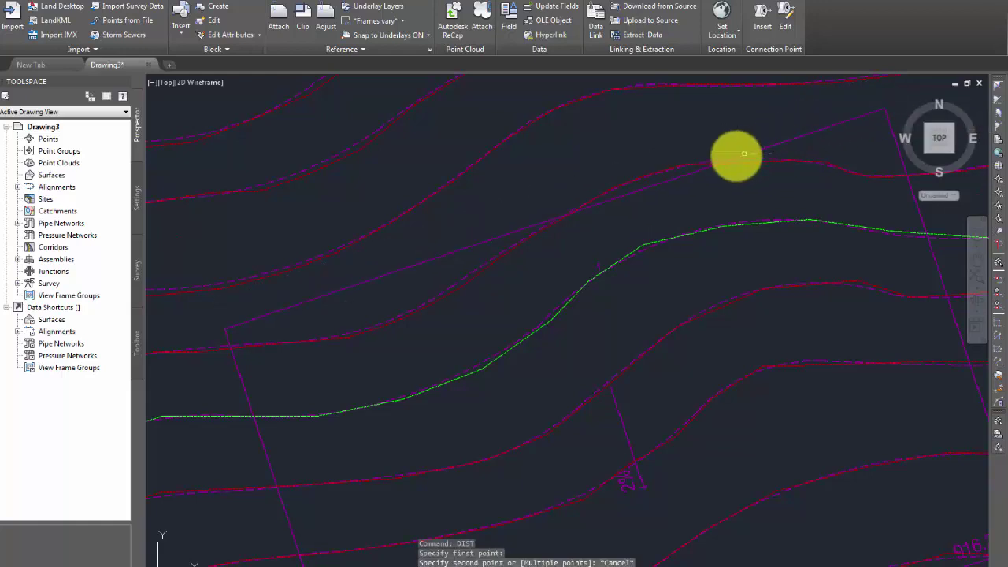
- Save the drawing as LAR385K_v1.dwg in the user folder on the DATA (E:) drive
scroll(683, 169, down, 2)
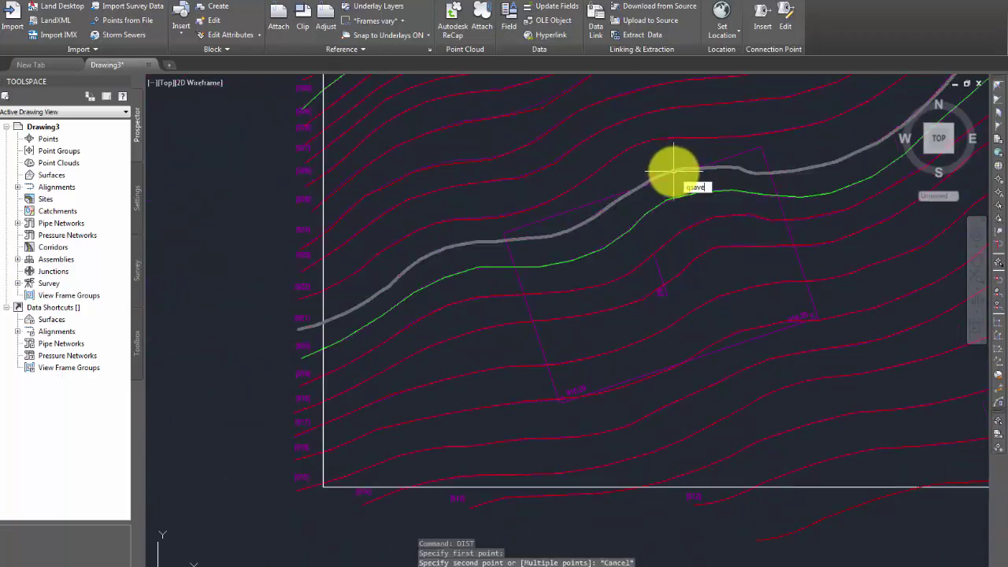
key(Return)
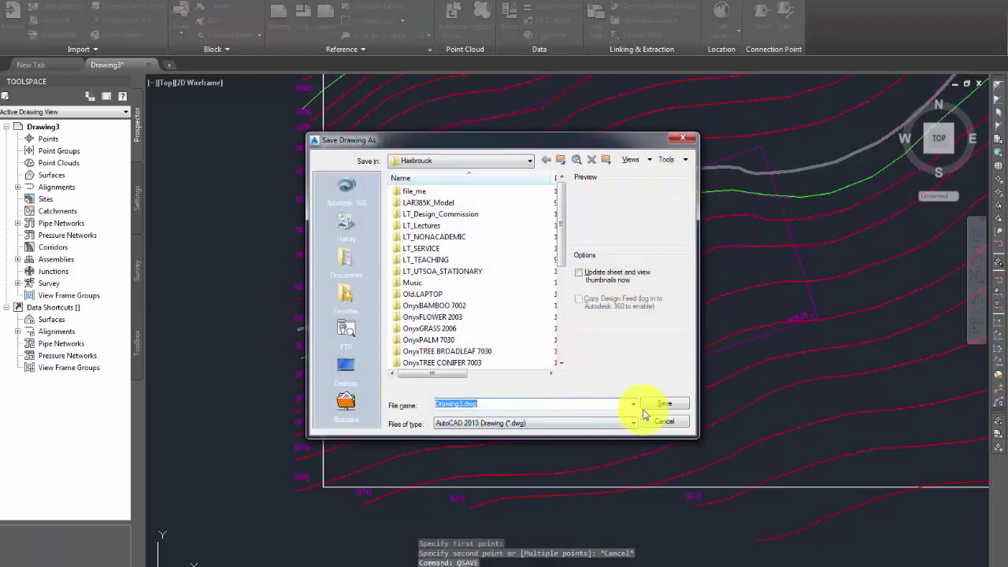
click(429, 161)
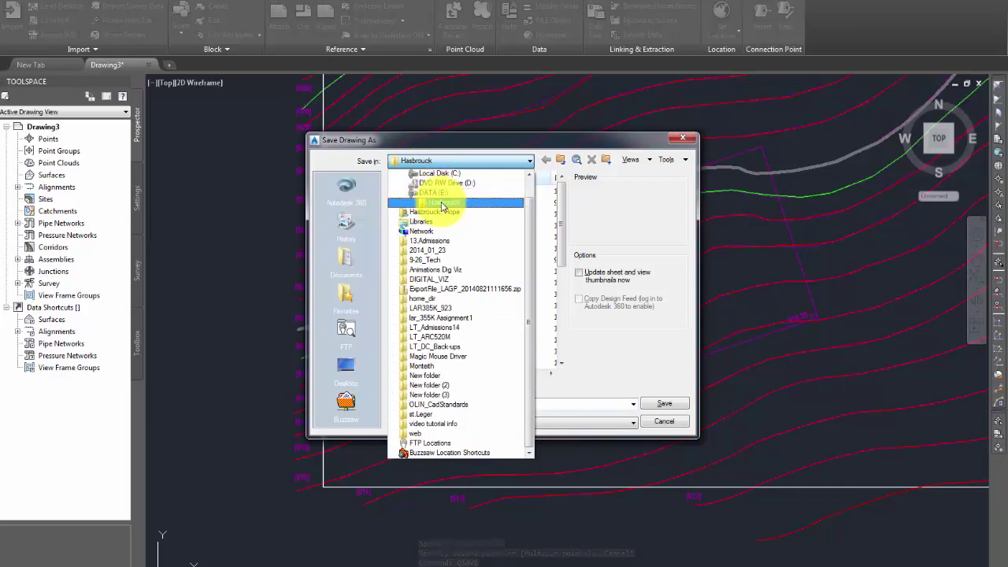
click(443, 205)
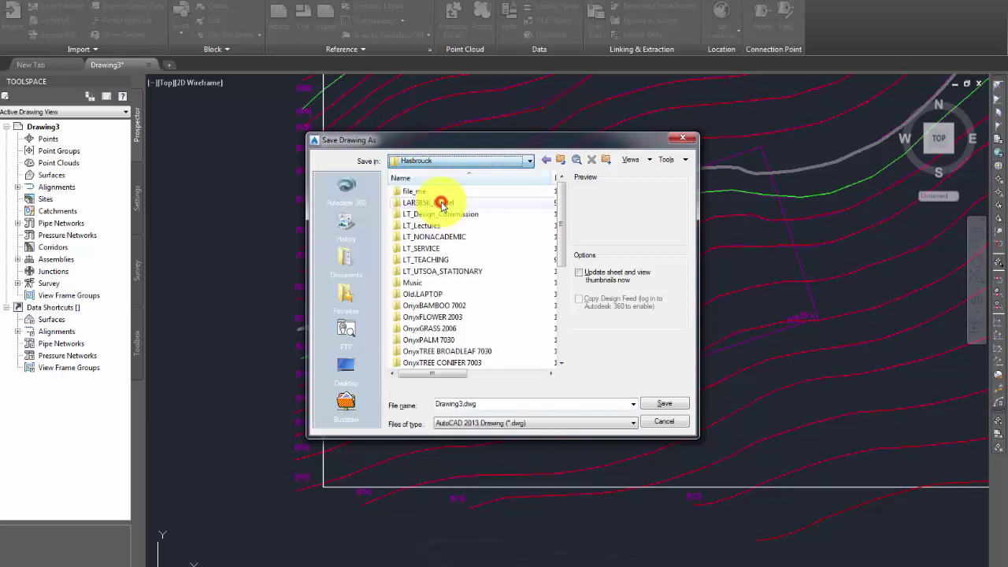
double_click(456, 402)
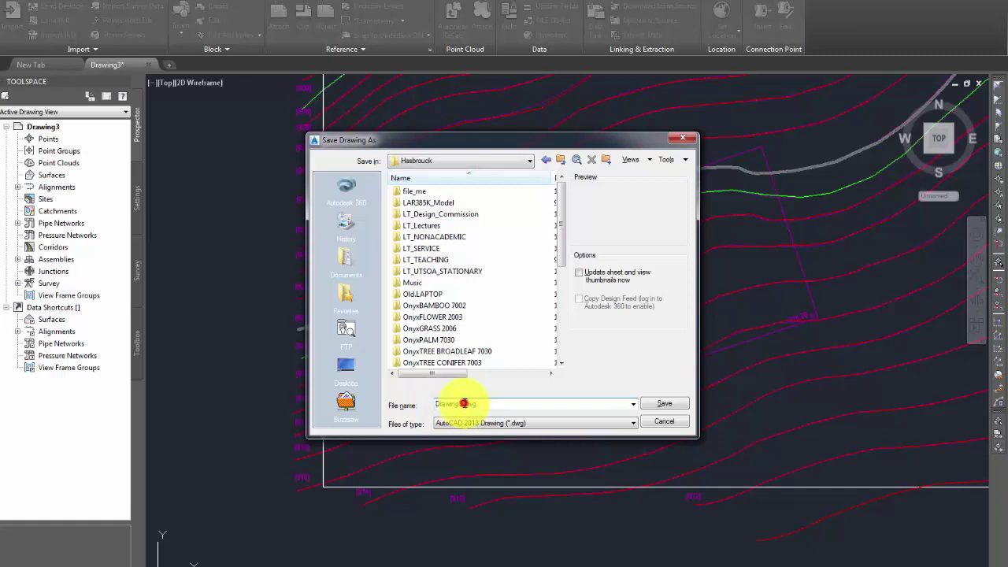
double_click(464, 402)
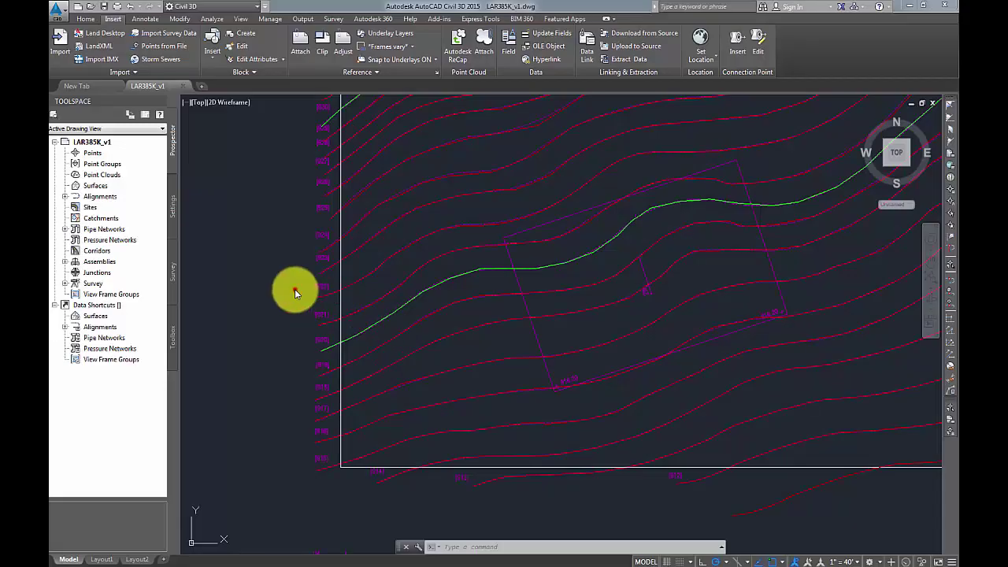
- Make Layer1 the current layer in the Layer Properties Manager
text(z)
key(Return)
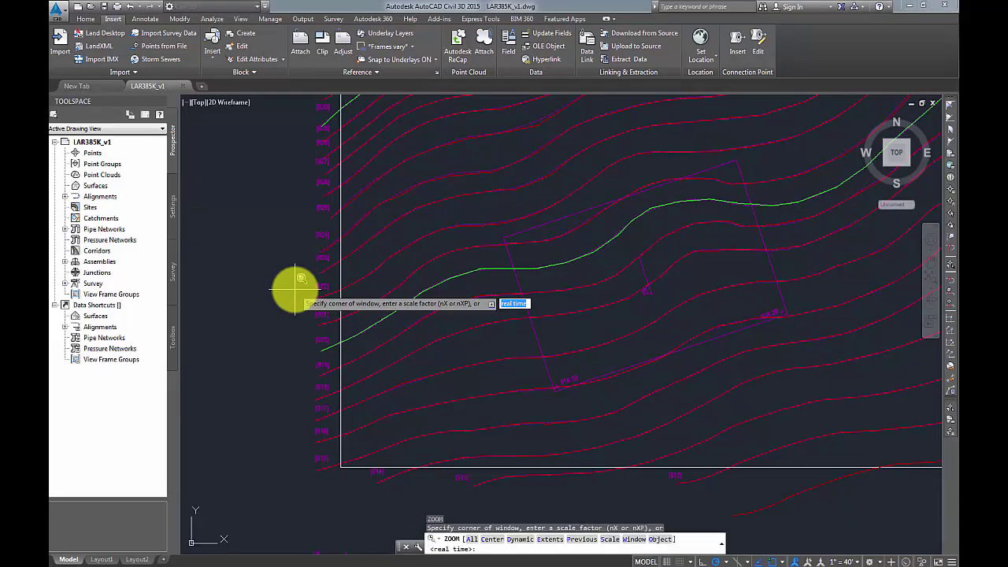
text(e)
key(Return)
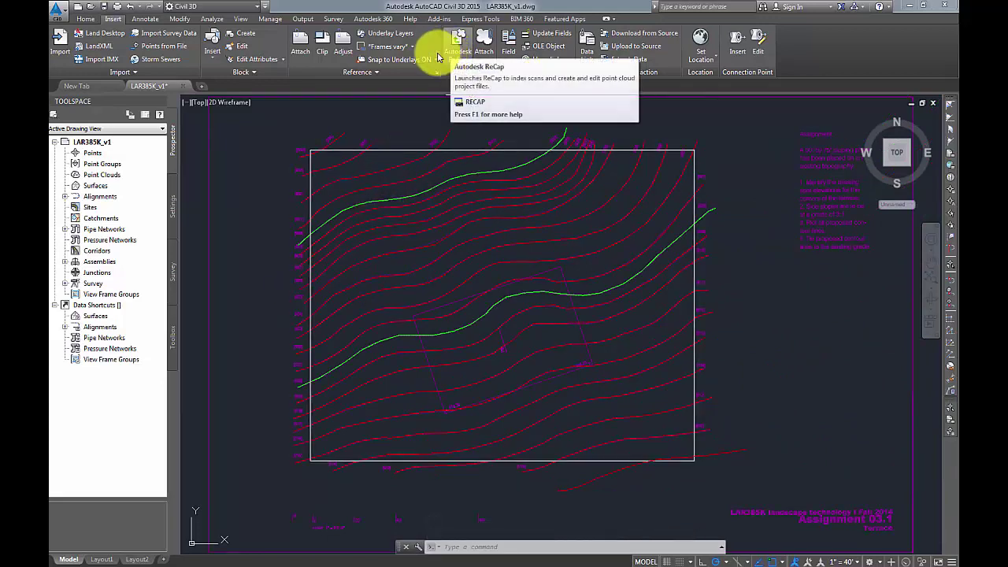
click(79, 18)
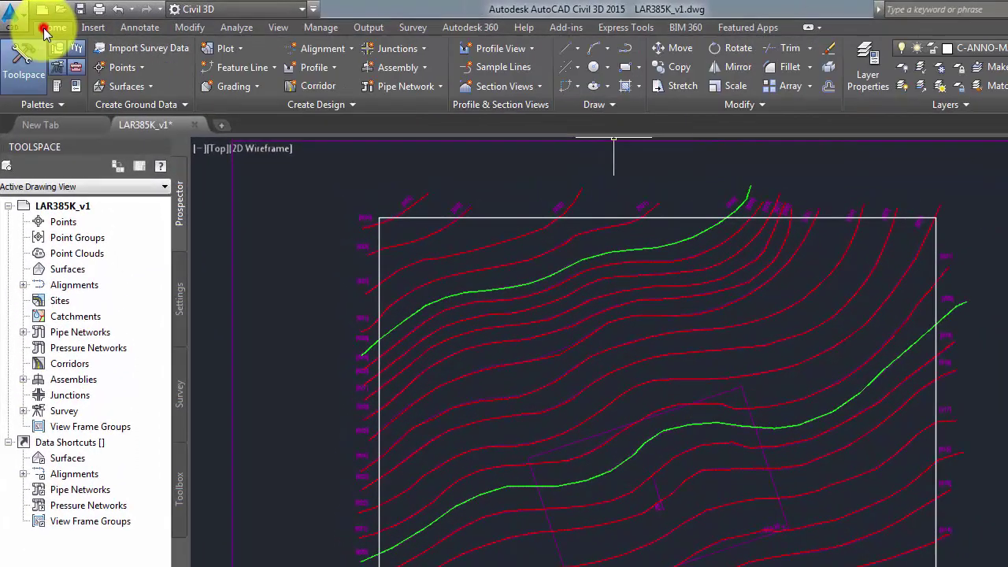
click(864, 53)
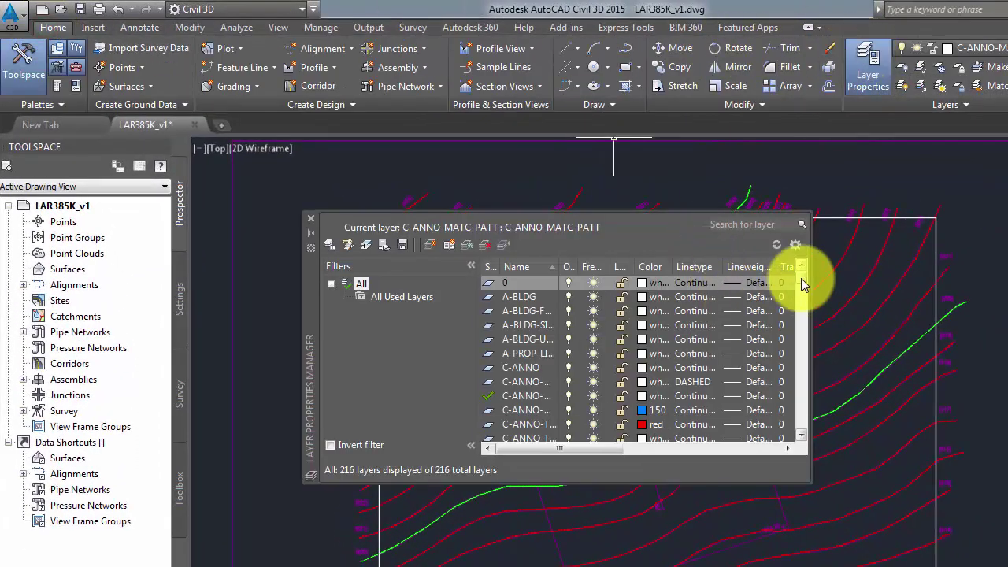
drag(801, 278, 832, 401)
click(504, 395)
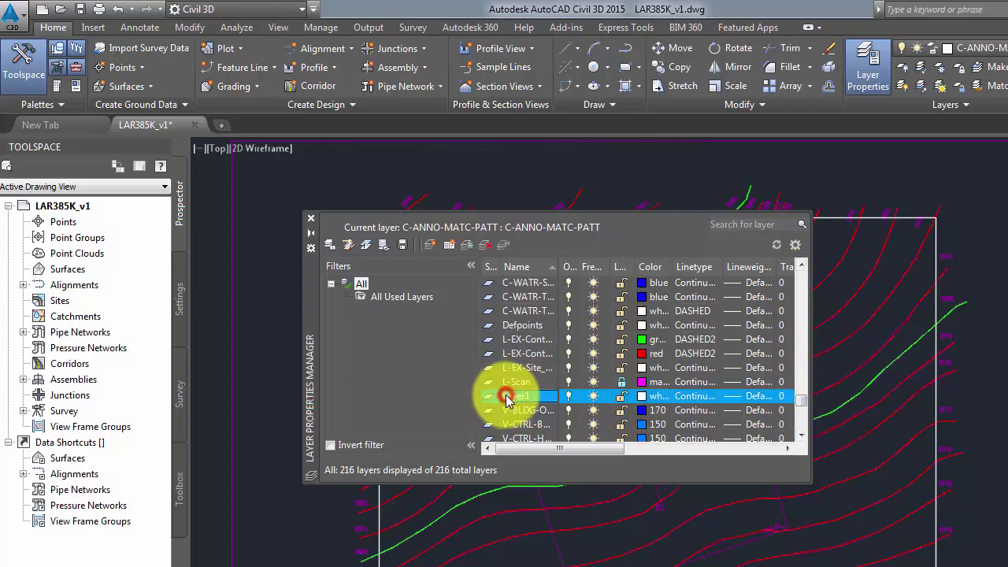
click(503, 244)
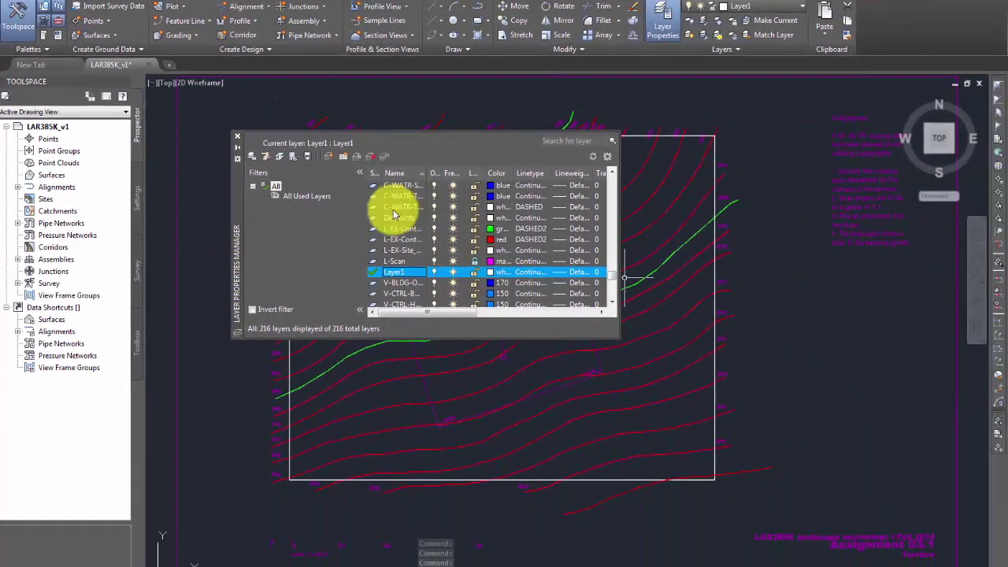
click(236, 138)
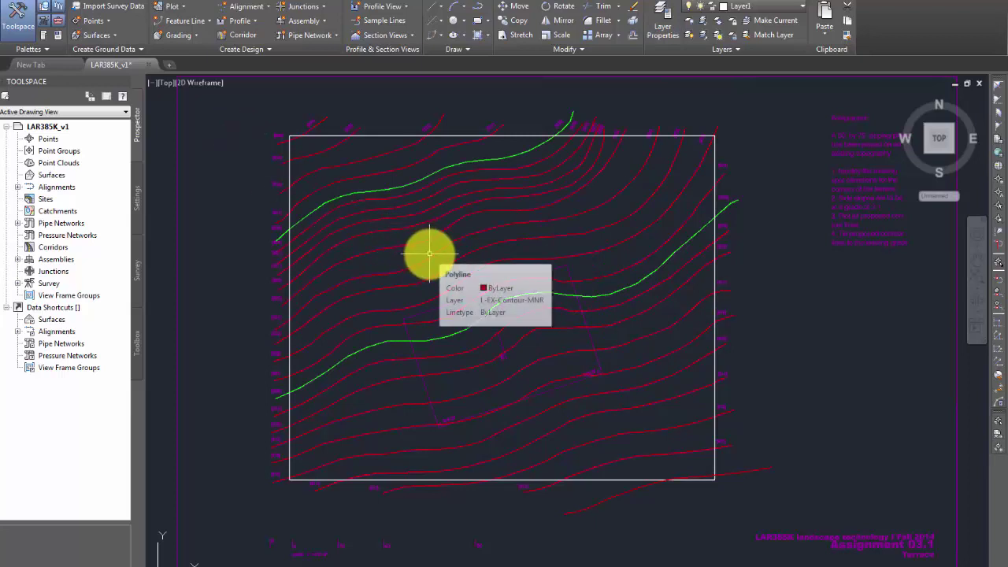
- Start a line at the left end of the magenta rectangle's upper long edge, with object snap turned off
text(line)
key(Return)
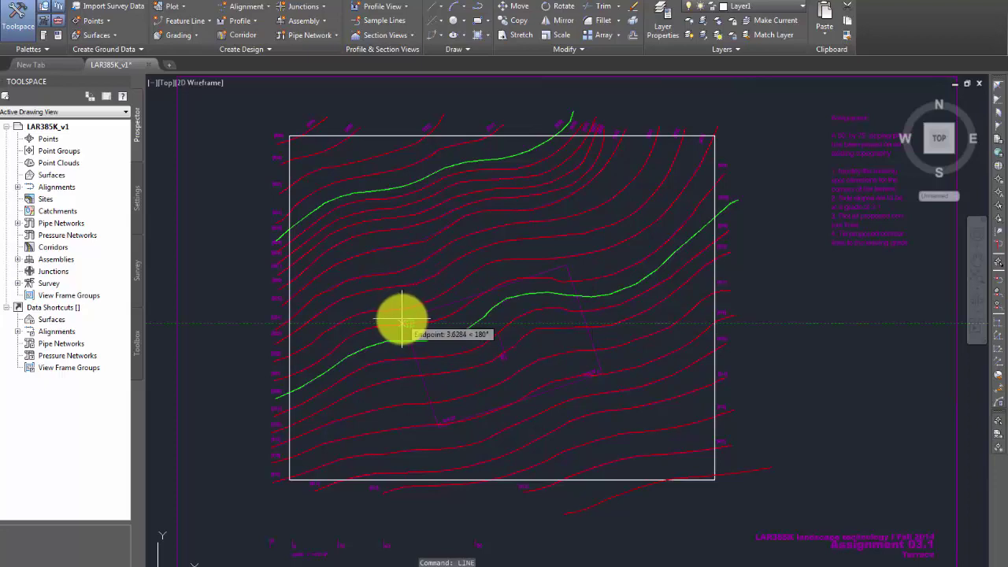
scroll(403, 316, up, 3)
scroll(402, 316, up, 2)
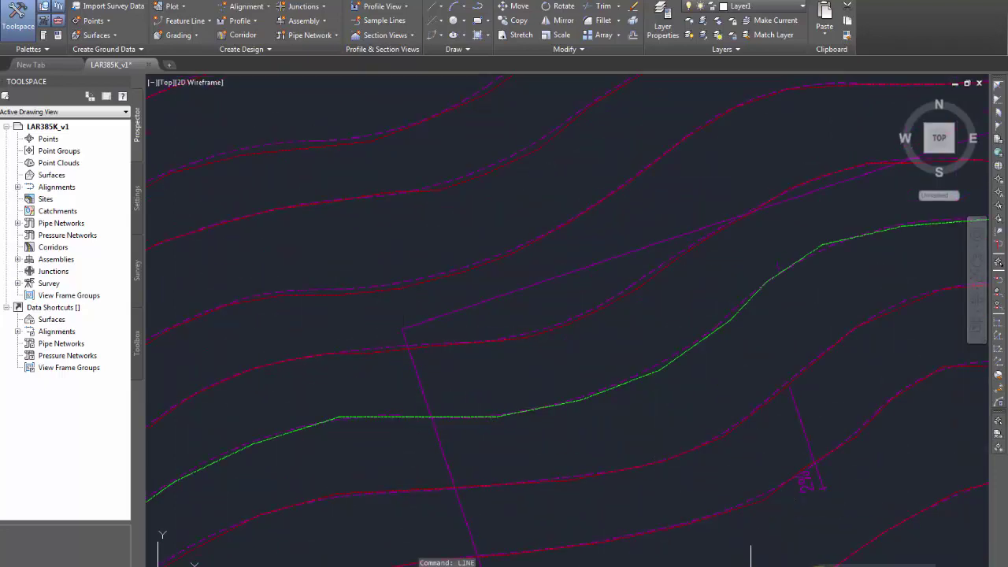
key(F3)
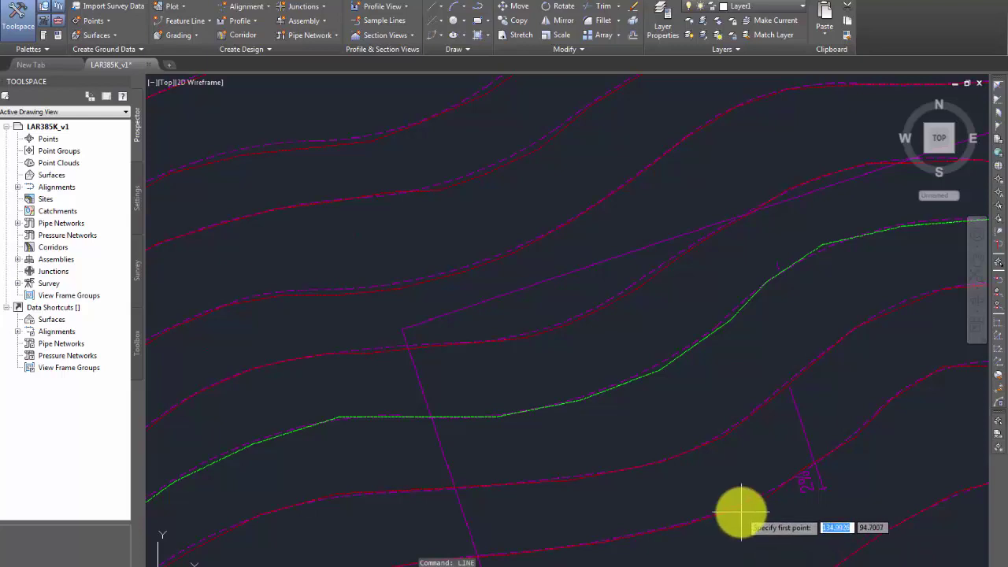
right_click(615, 344)
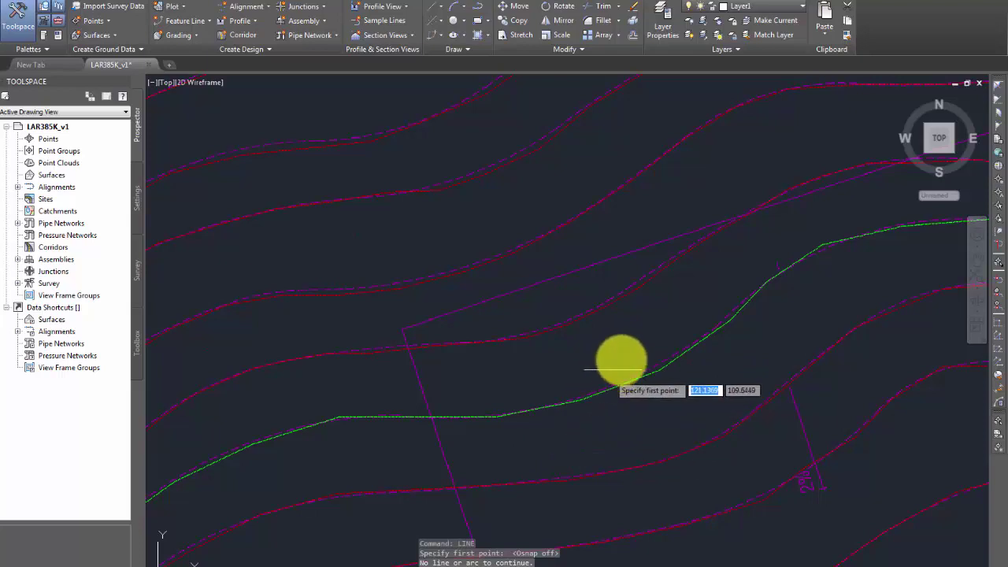
click(401, 328)
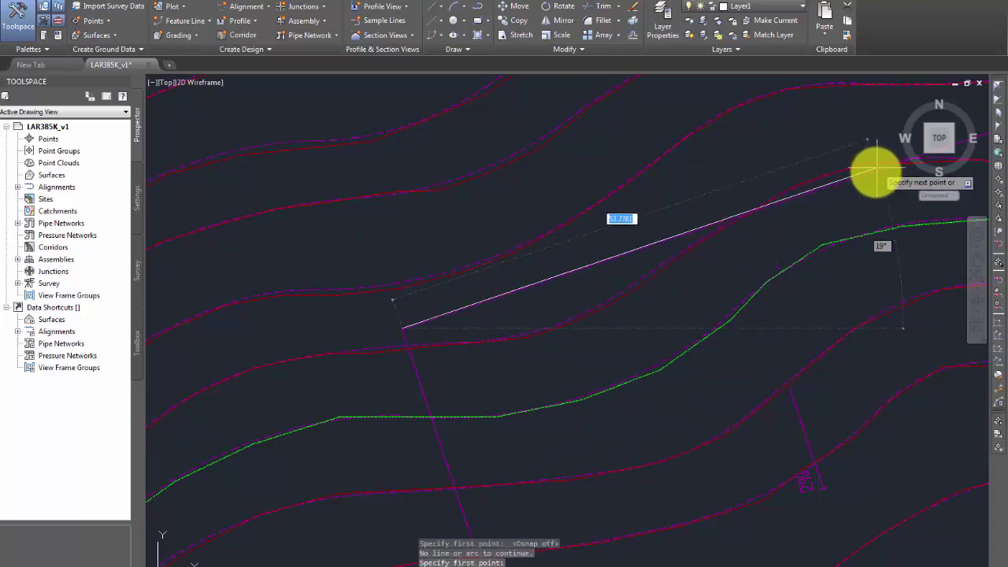
- End the line at the right end of the magenta rectangle's upper long edge and finish the LINE command
text('p)
key(Return)
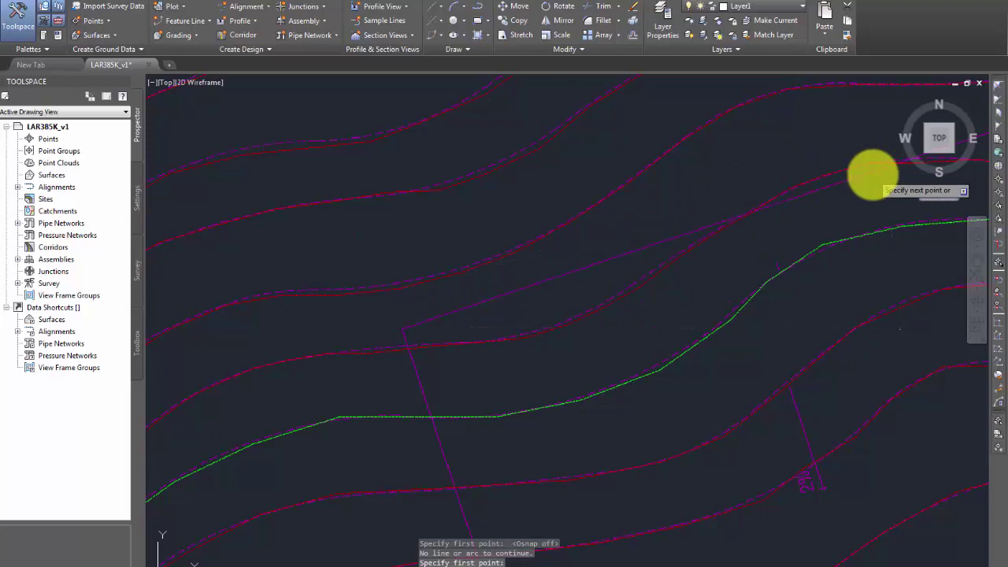
right_click(873, 173)
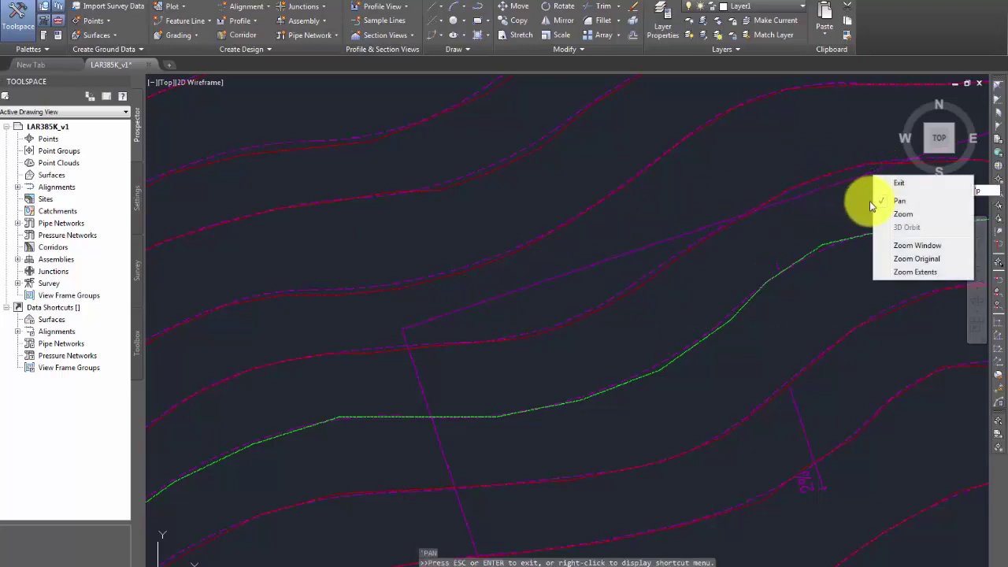
right_click(801, 167)
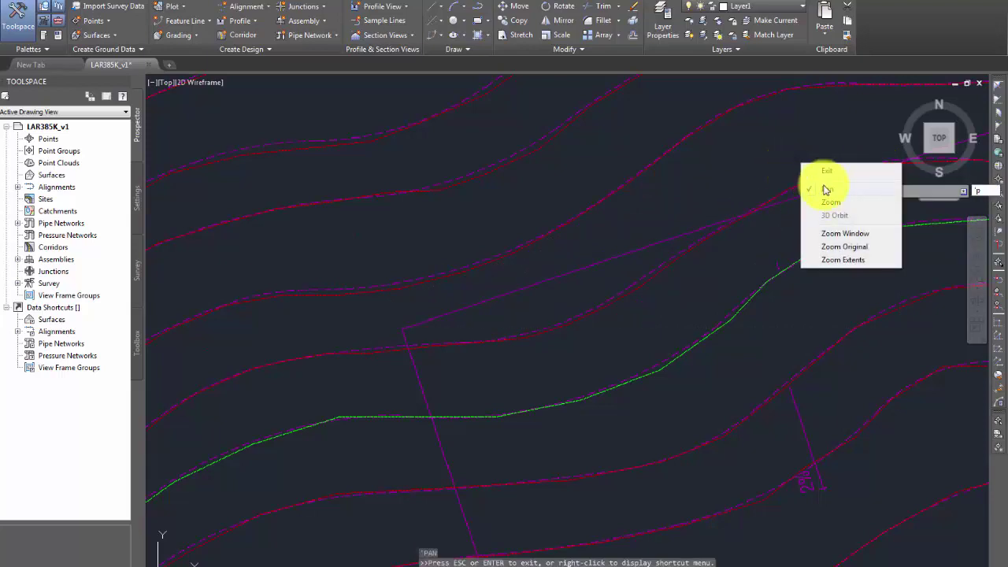
right_click(792, 170)
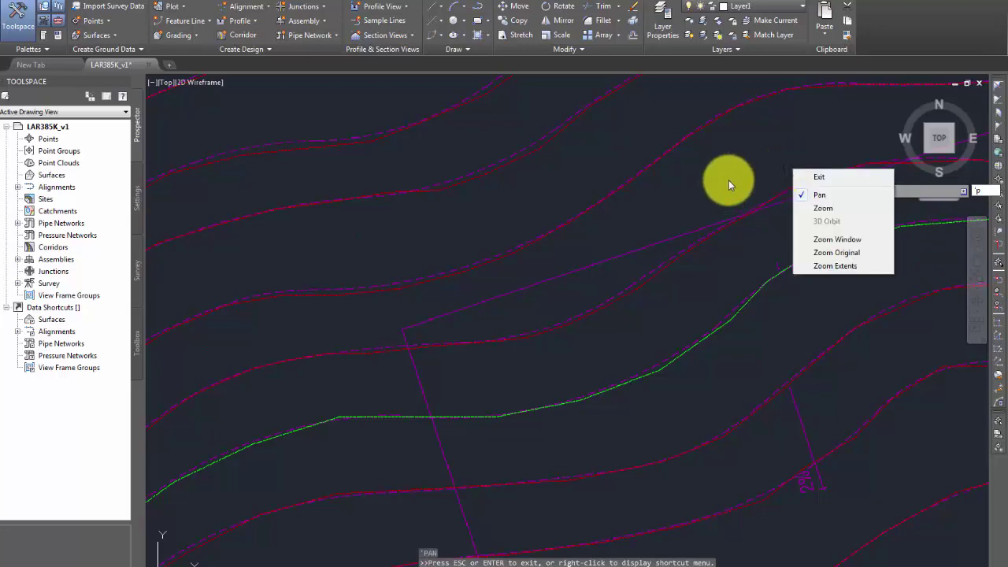
click(728, 180)
drag(726, 178, 573, 219)
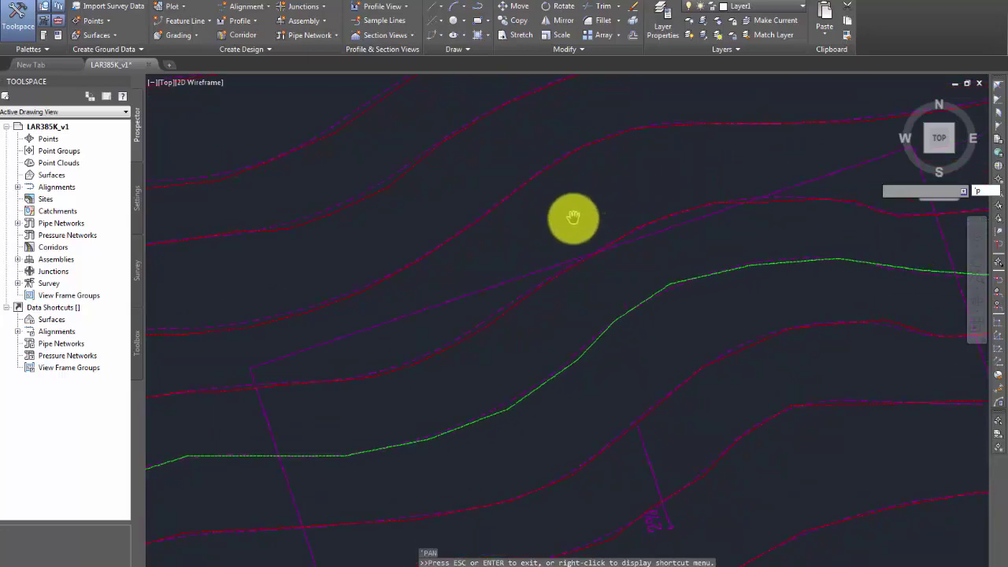
key(Escape)
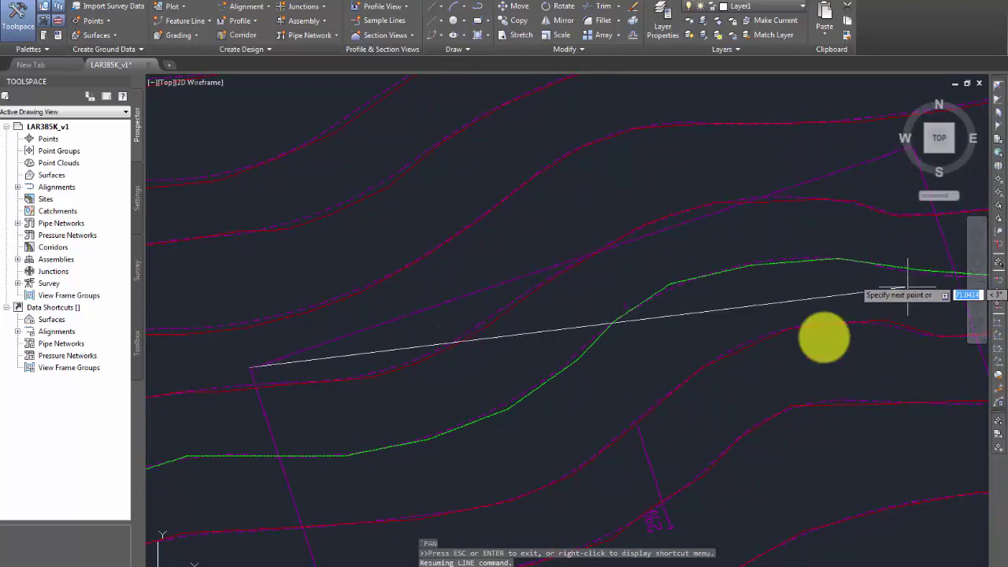
text(')
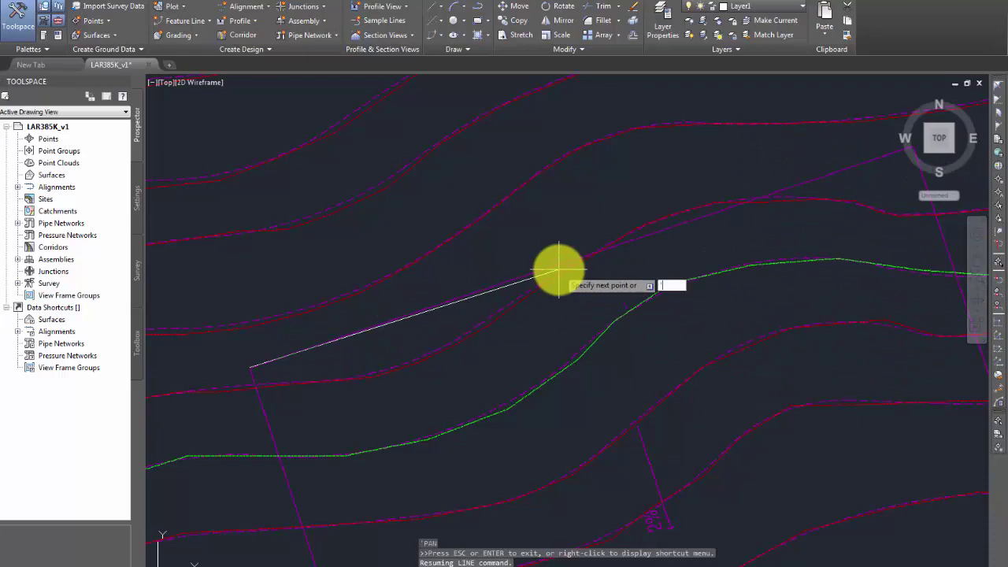
text(PAN)
key(Return)
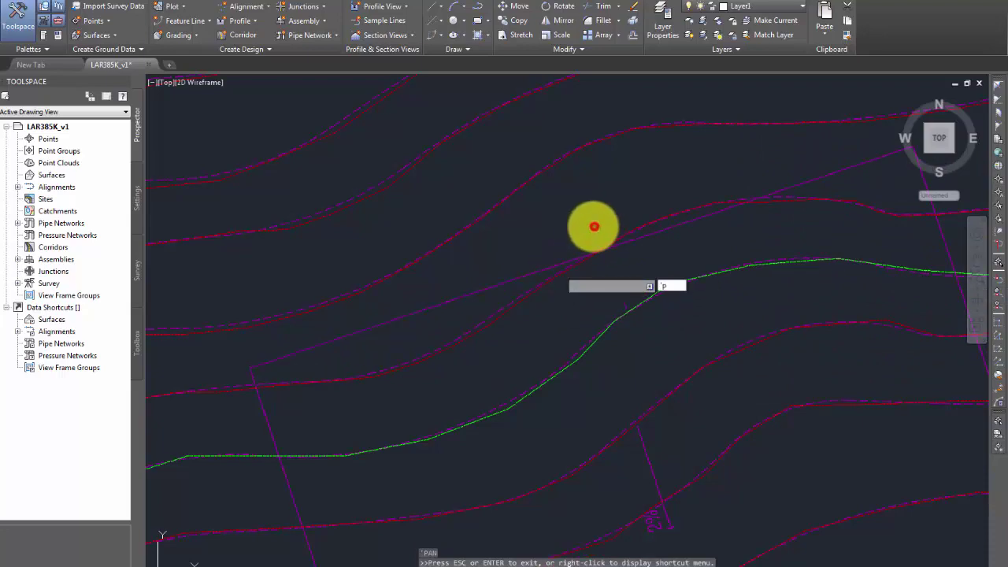
drag(594, 227, 461, 272)
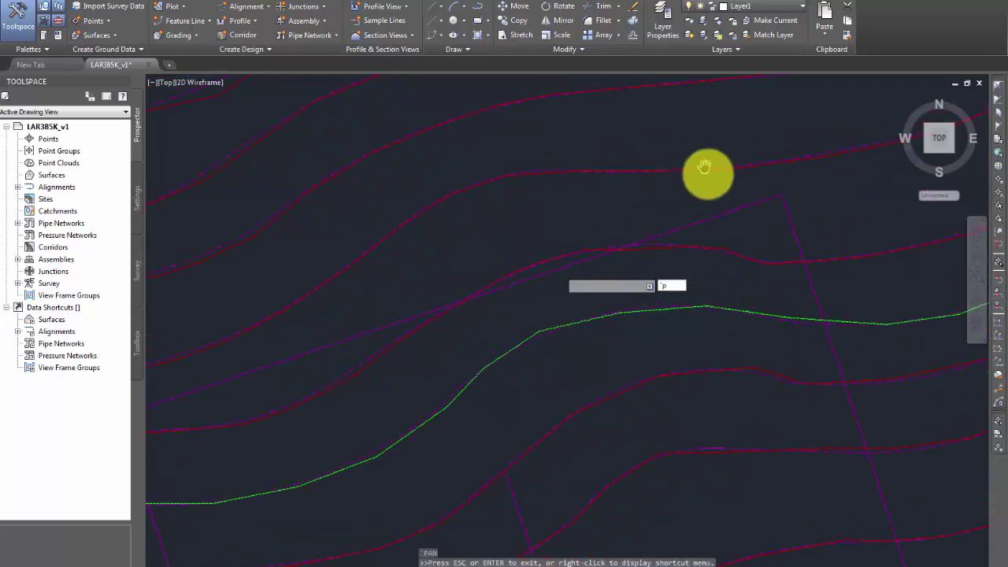
key(Escape)
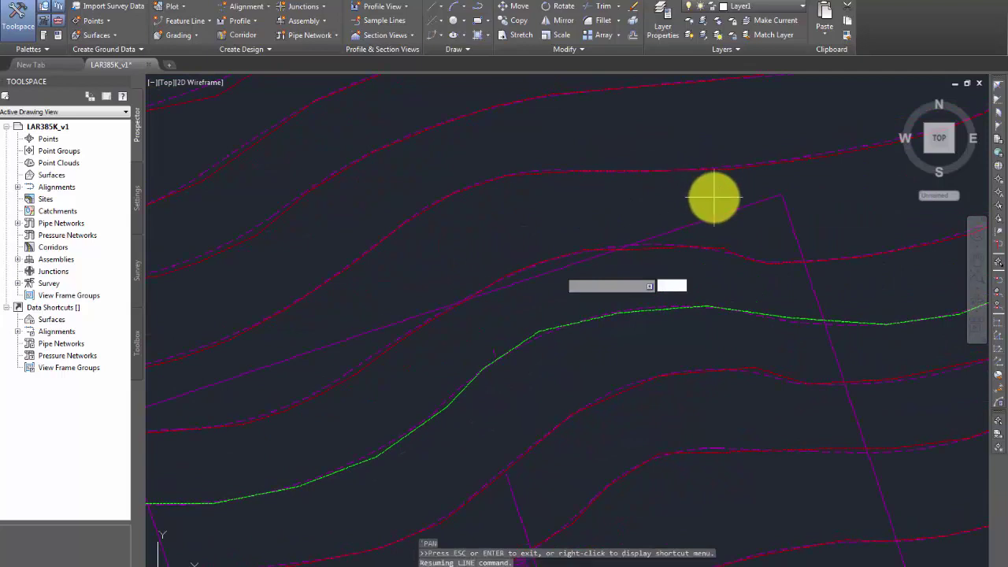
click(783, 194)
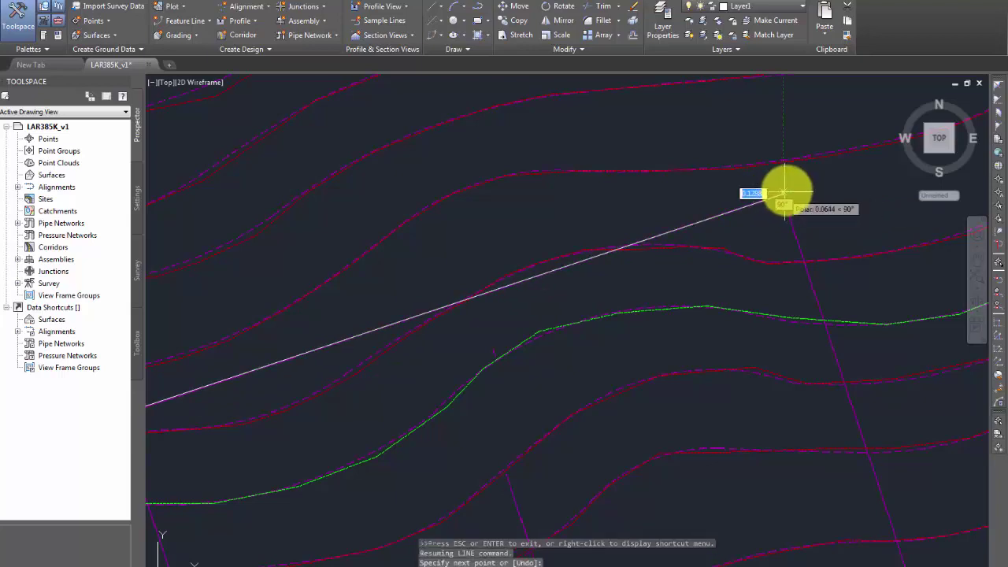
click(797, 186)
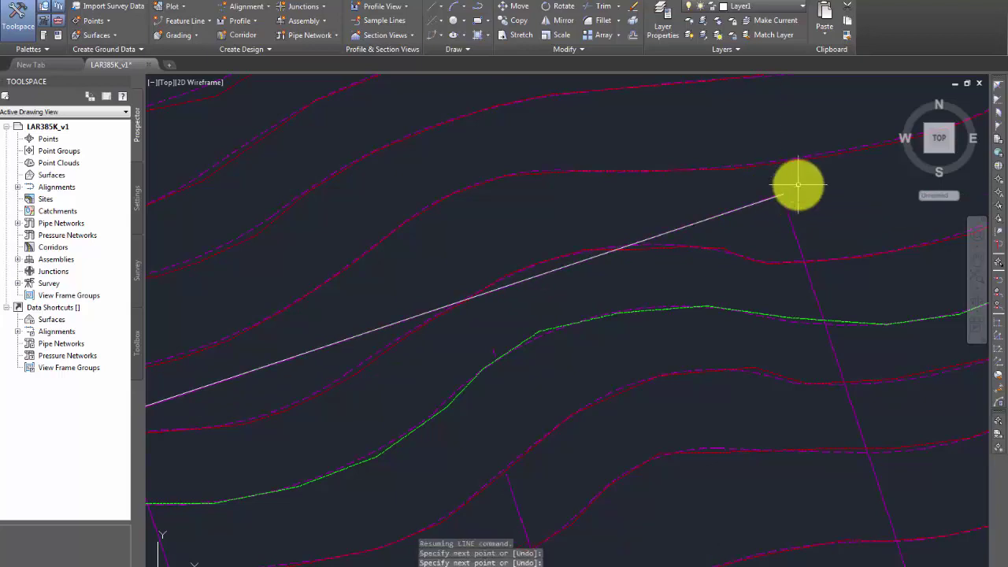
- Align the UCS to the white line on the rectangle's upper edge, using the UCS command's Object option
text(z)
key(Return)
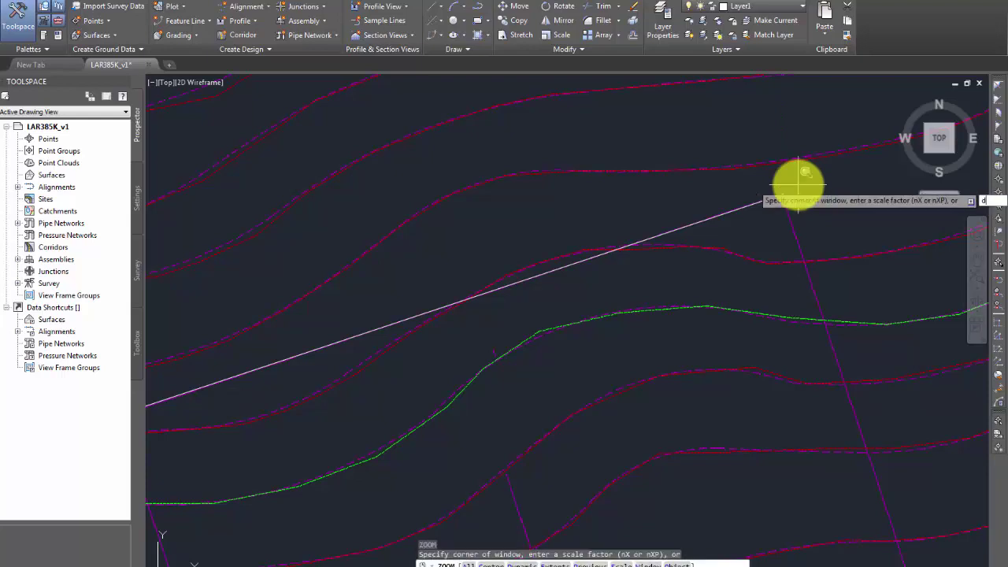
text(d)
key(Return)
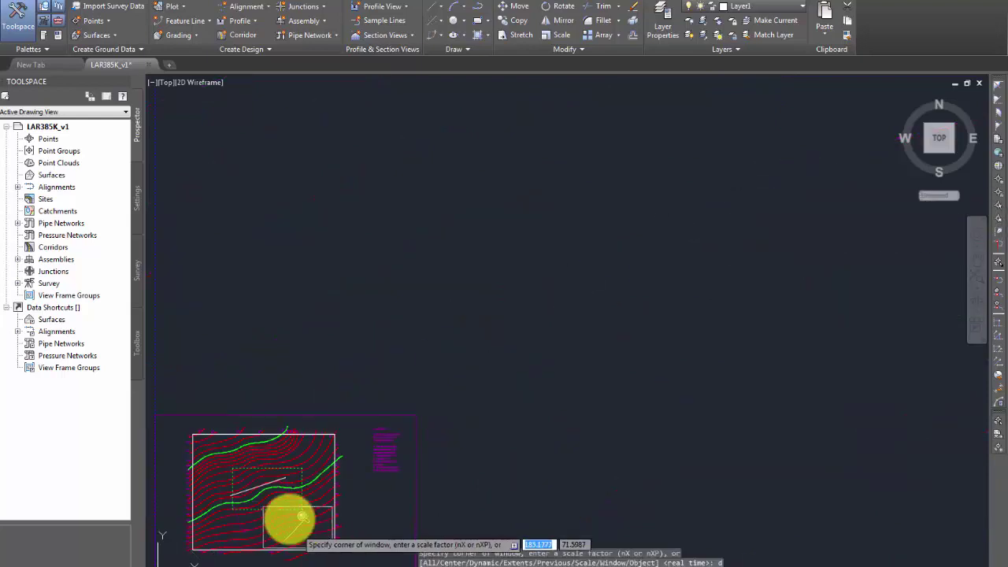
click(245, 494)
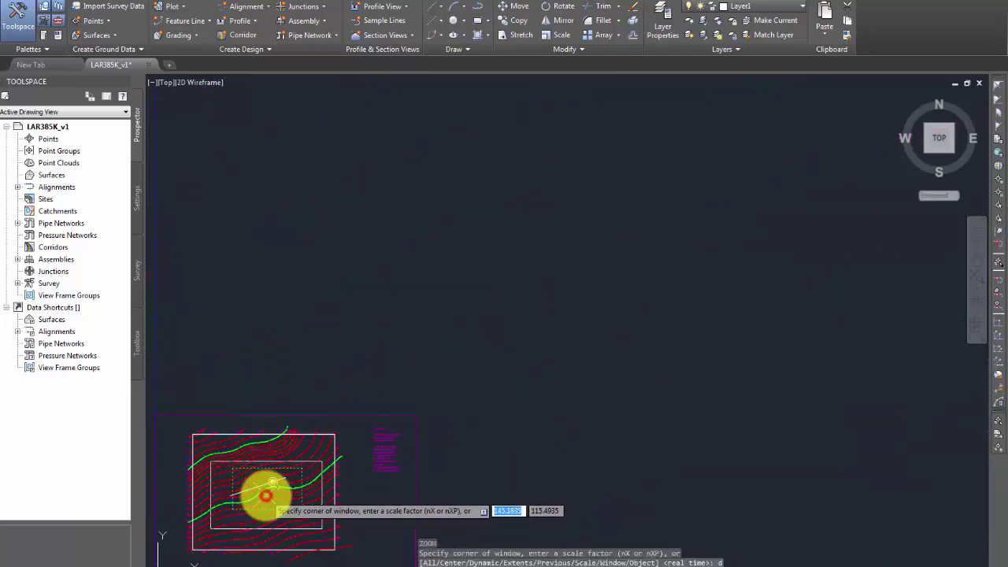
key(Return)
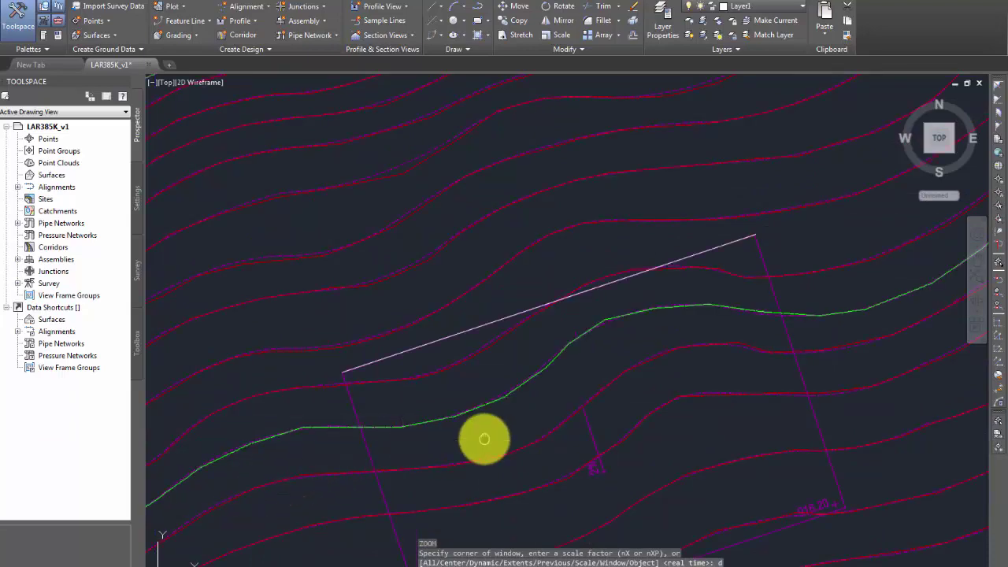
middle_drag(484, 438, 487, 264)
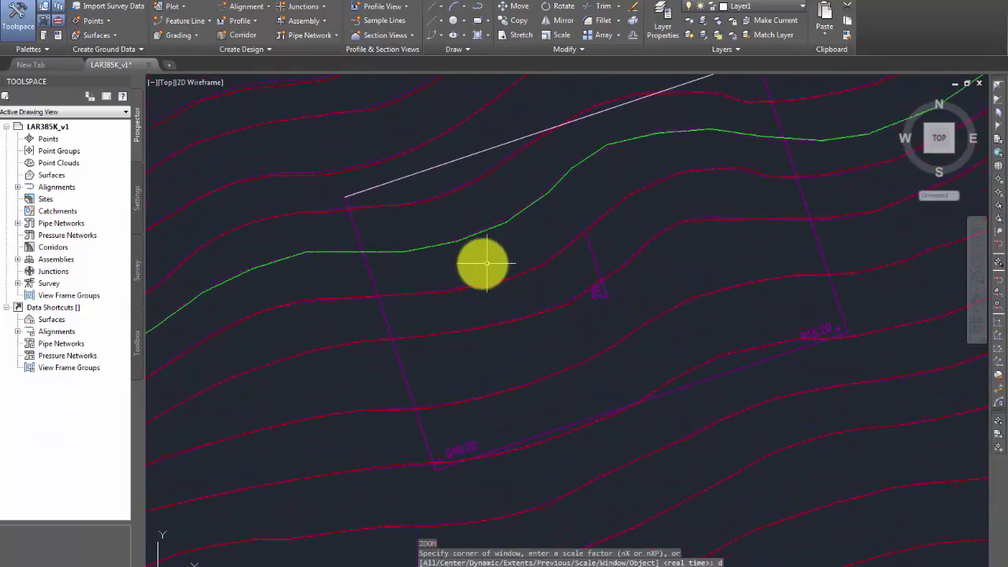
text(UCS)
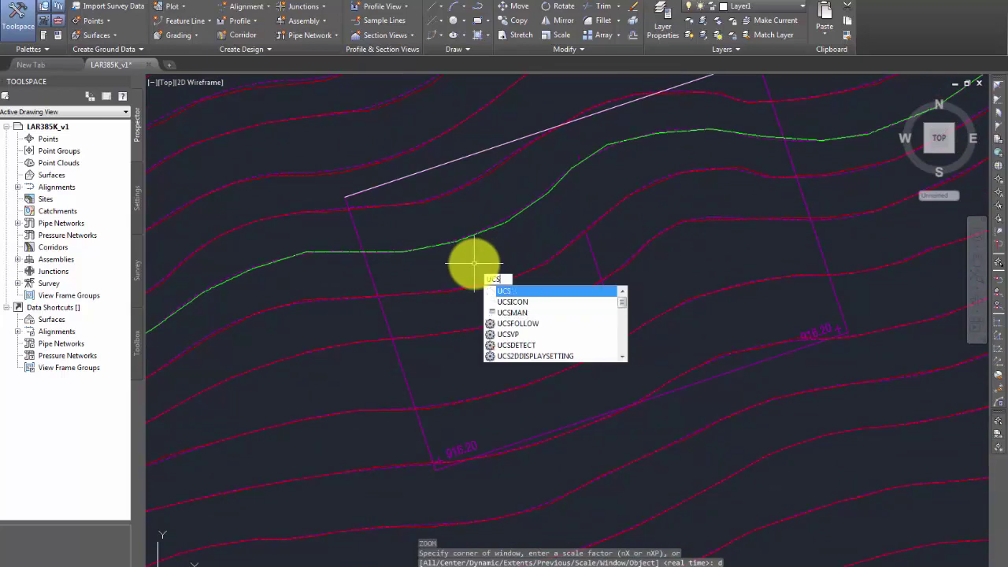
key(Return)
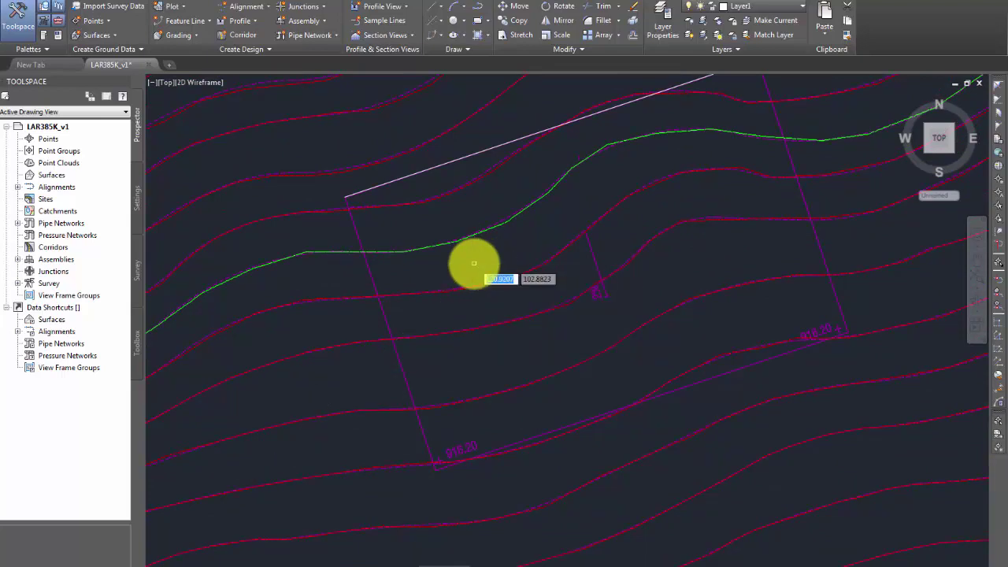
text(b)
key(Return)
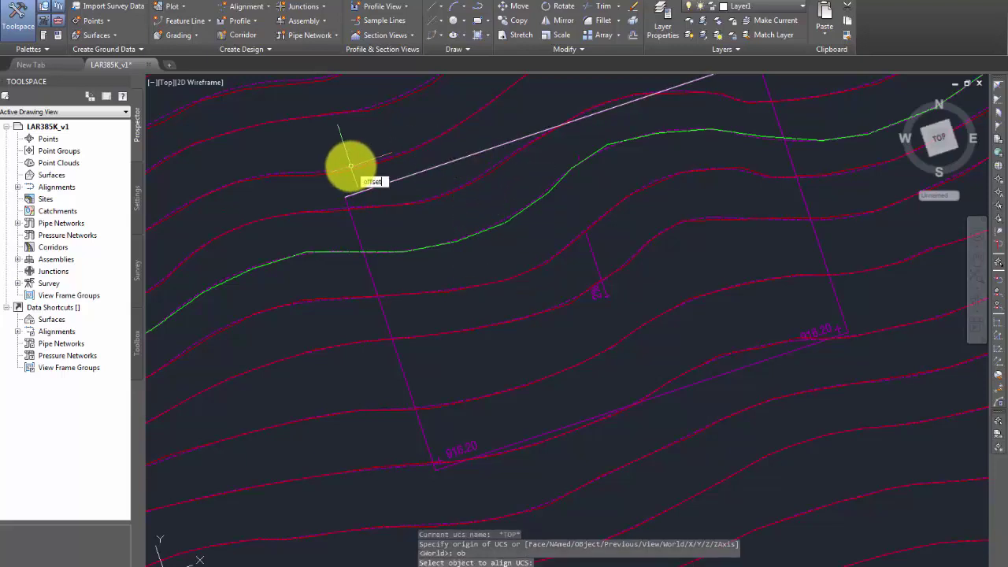
- Offset the white line on the rectangle's upper edge by 50 toward the lower edge and end the OFFSET command
key(Return)
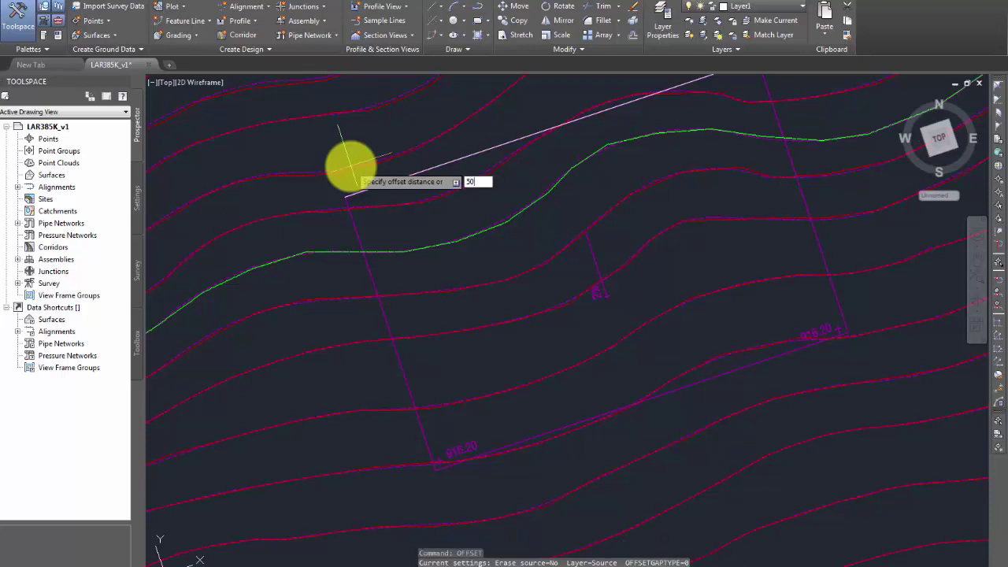
text(50)
key(Return)
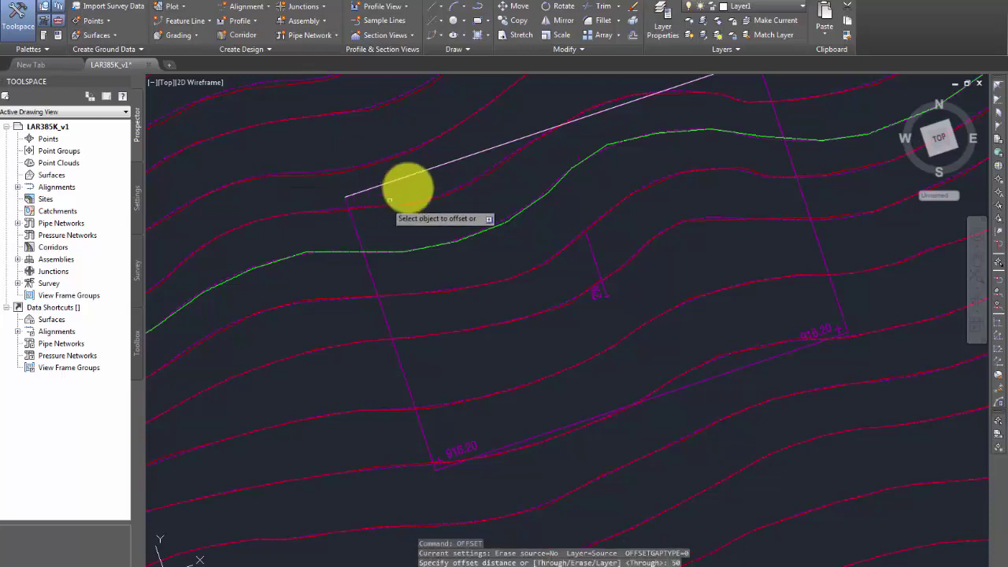
click(421, 170)
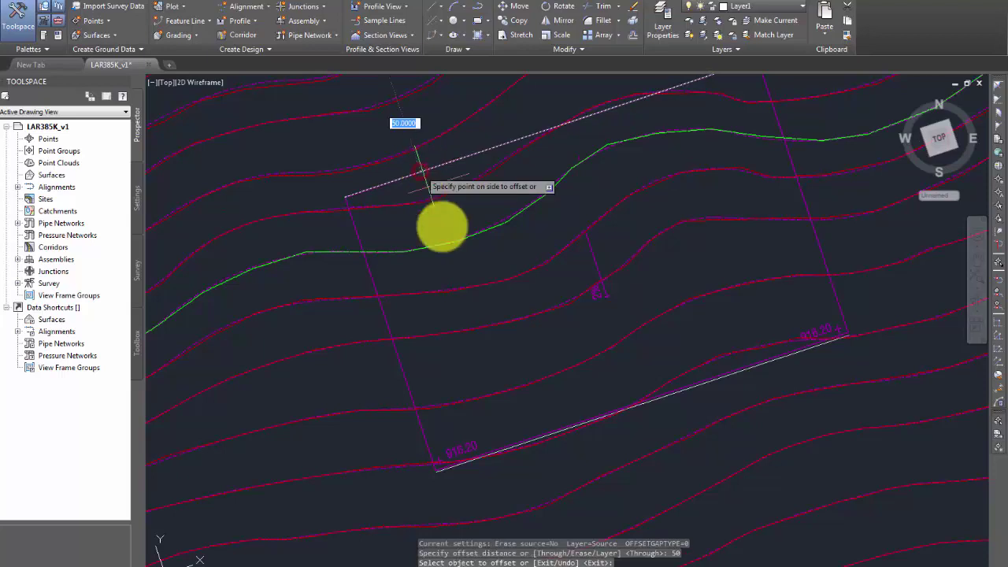
click(477, 333)
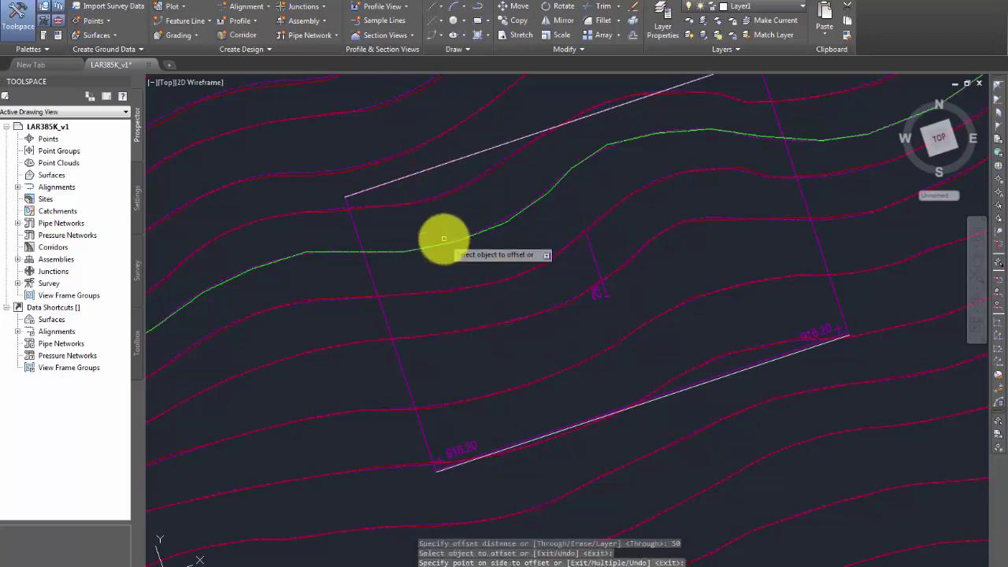
text(l)
key(Return)
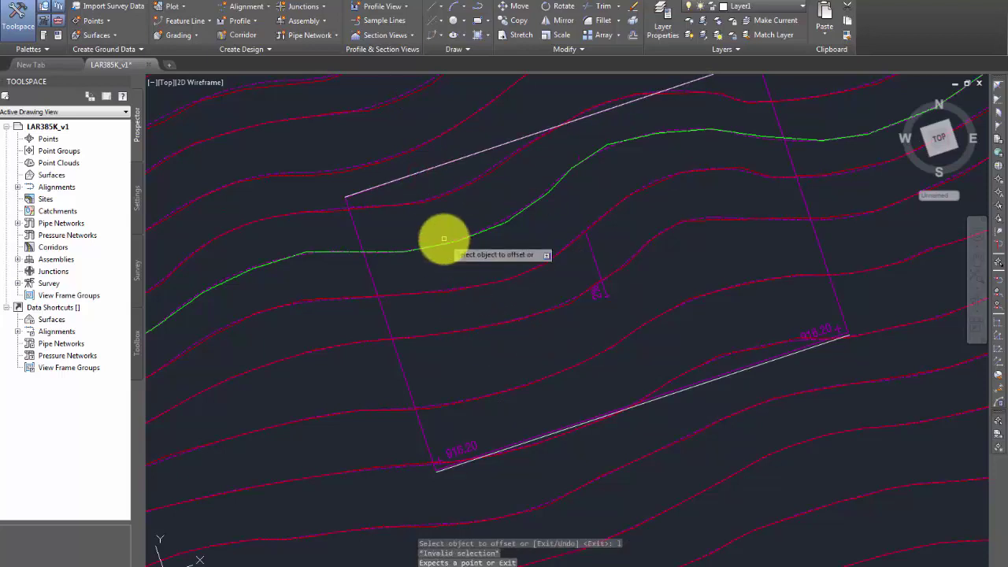
key(Return)
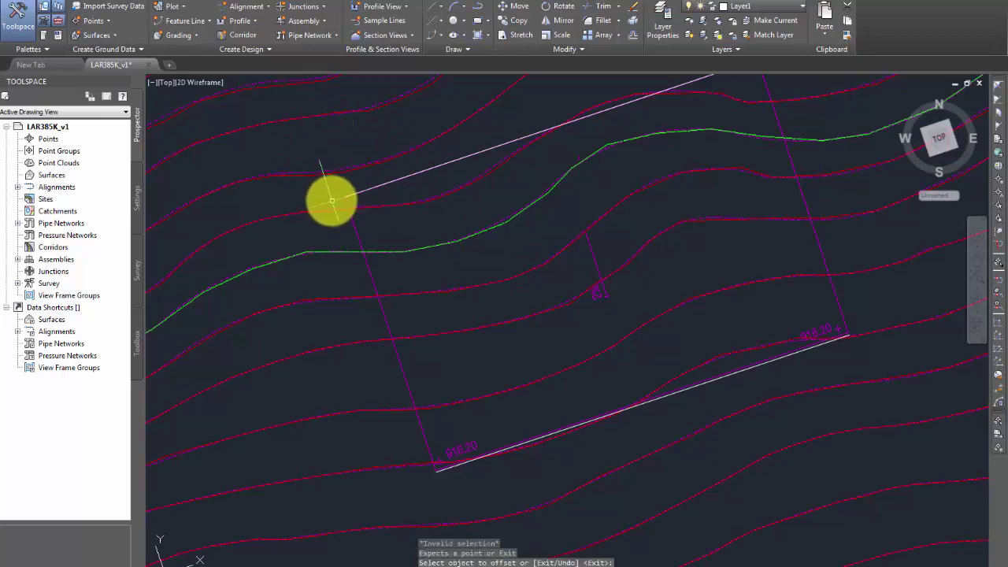
- Draw a line from the upper edge's left endpoint along the rectangle's left side to just past the lower line, with ortho mode on
text(l)
key(Return)
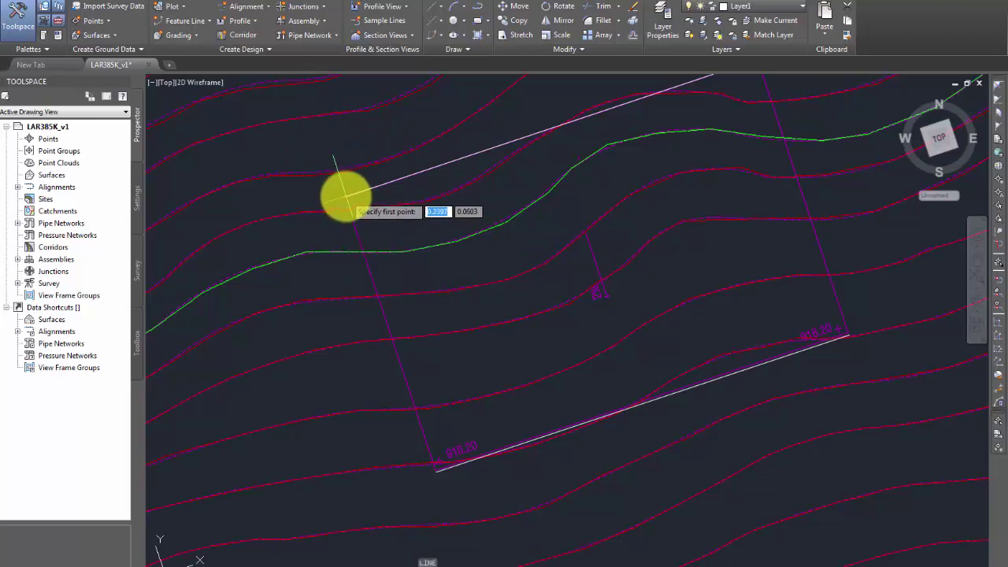
shift+right_click(313, 192)
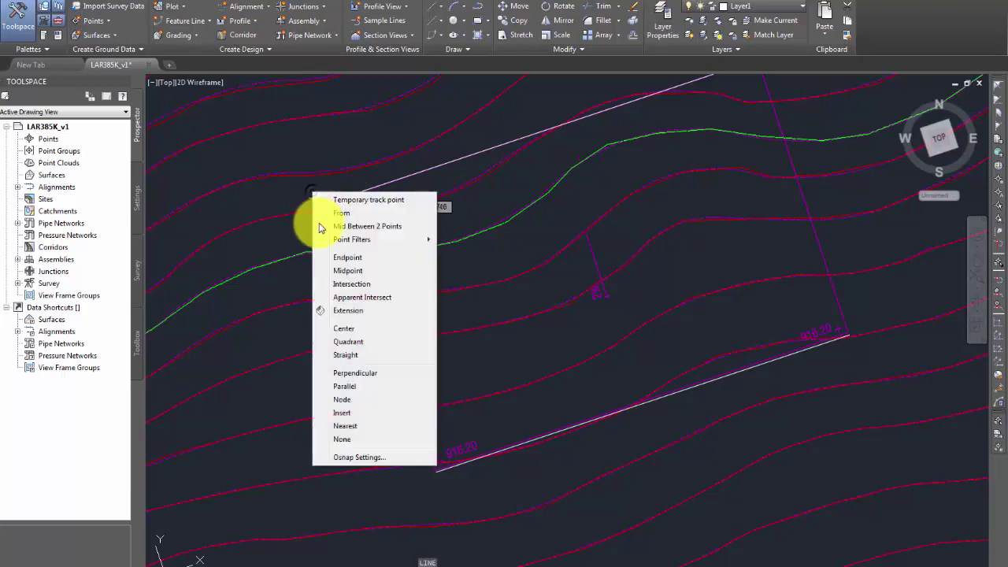
click(356, 258)
click(341, 194)
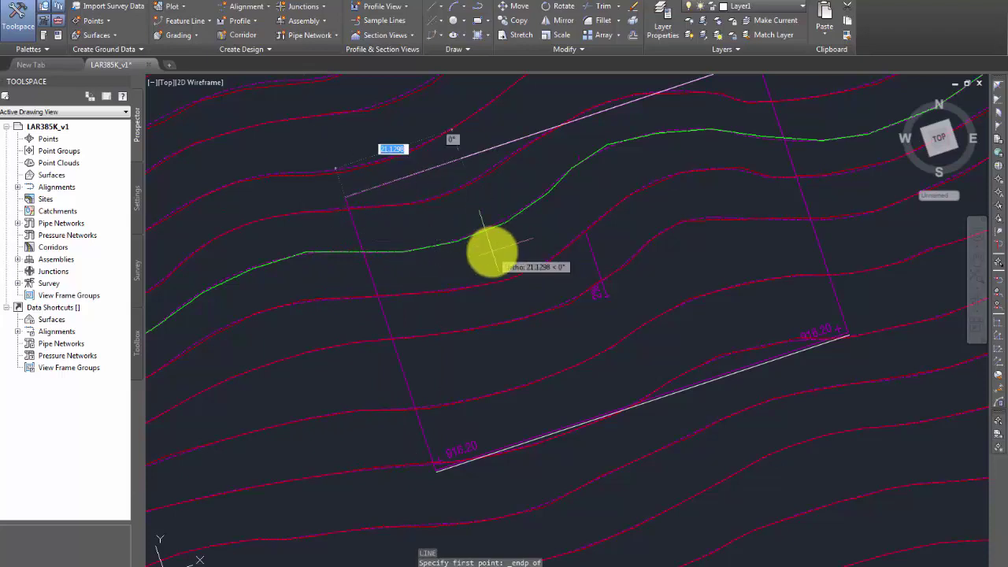
key(F8)
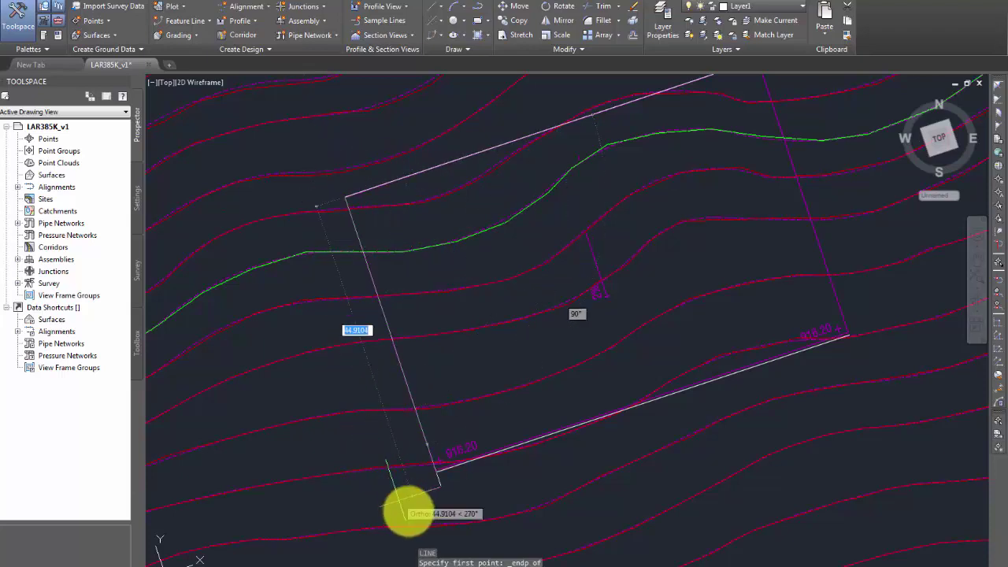
click(435, 502)
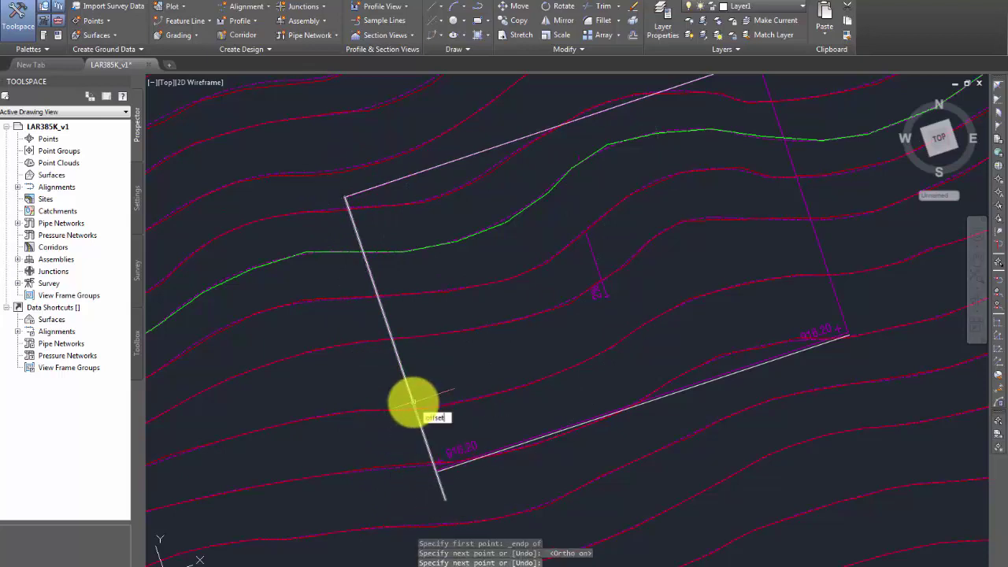
- Offset the rectangle's left side line by 75 toward the right to create the opposite side
text(offset)
key(Return)
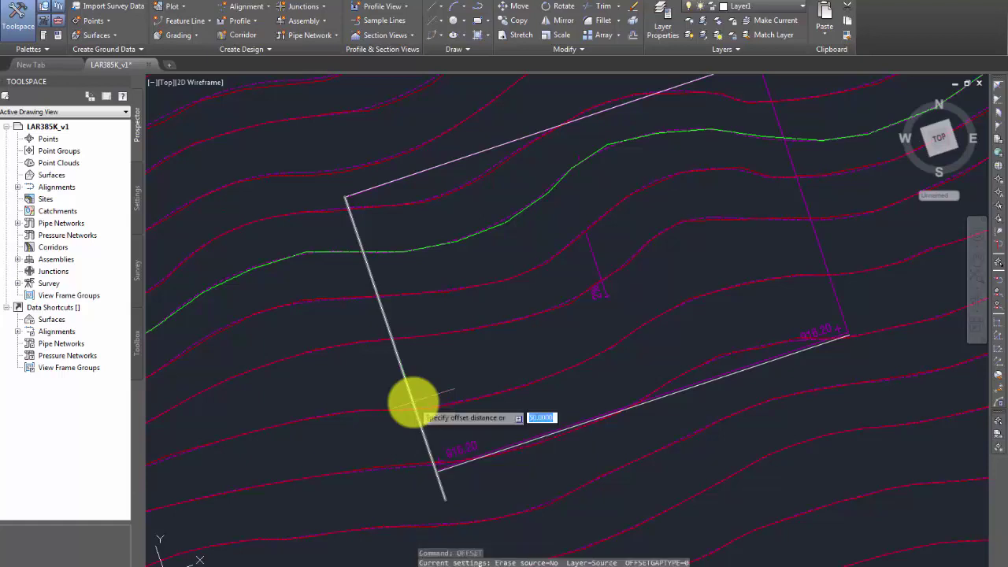
key(Return)
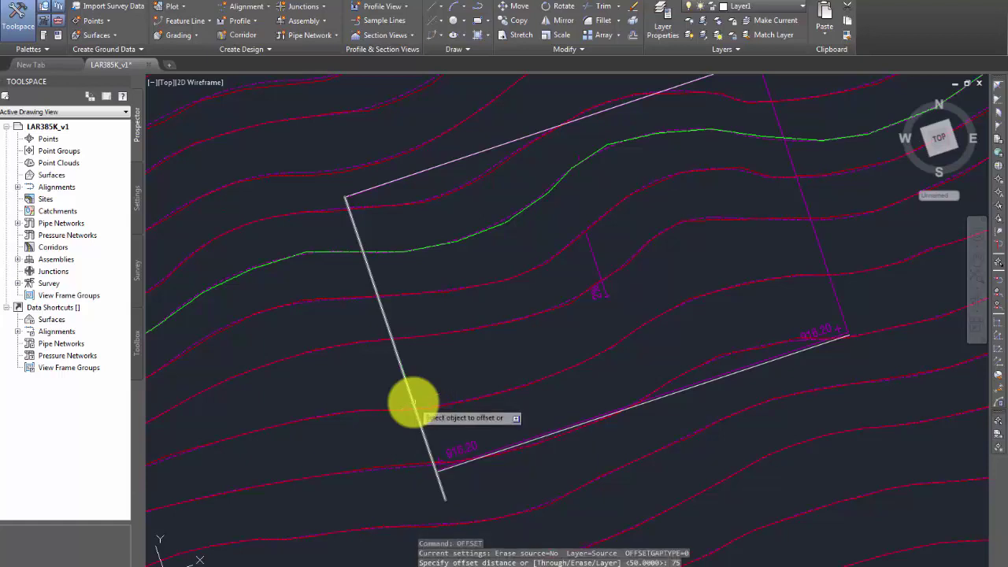
click(380, 316)
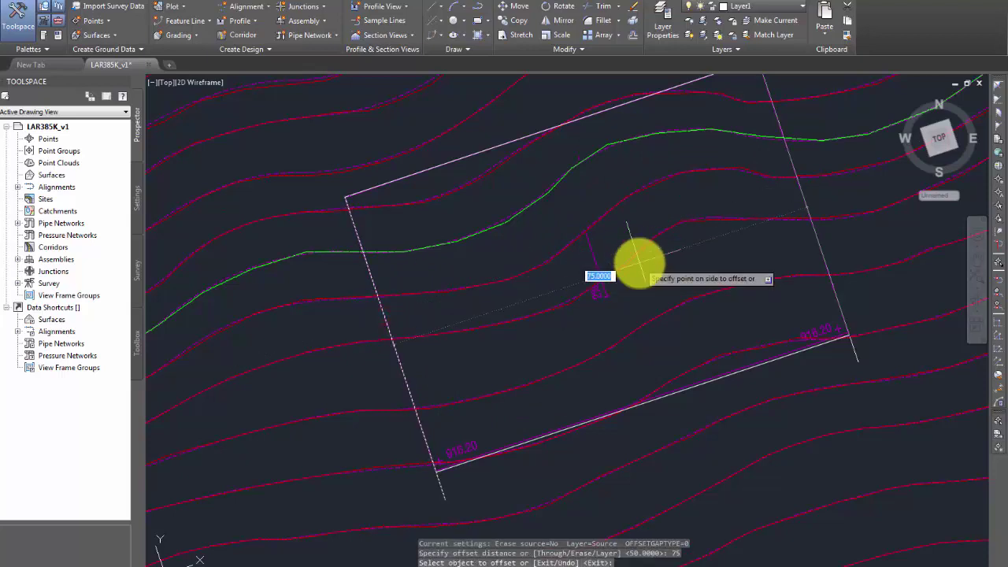
click(638, 260)
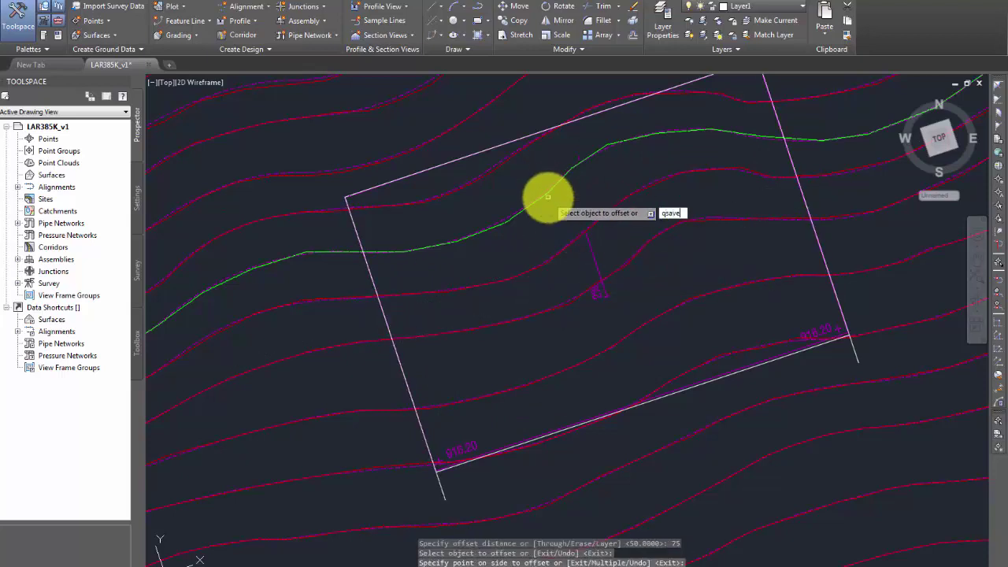
- Exit the OFFSET command and save the drawing with QSAVE
text(qsave)
key(Return)
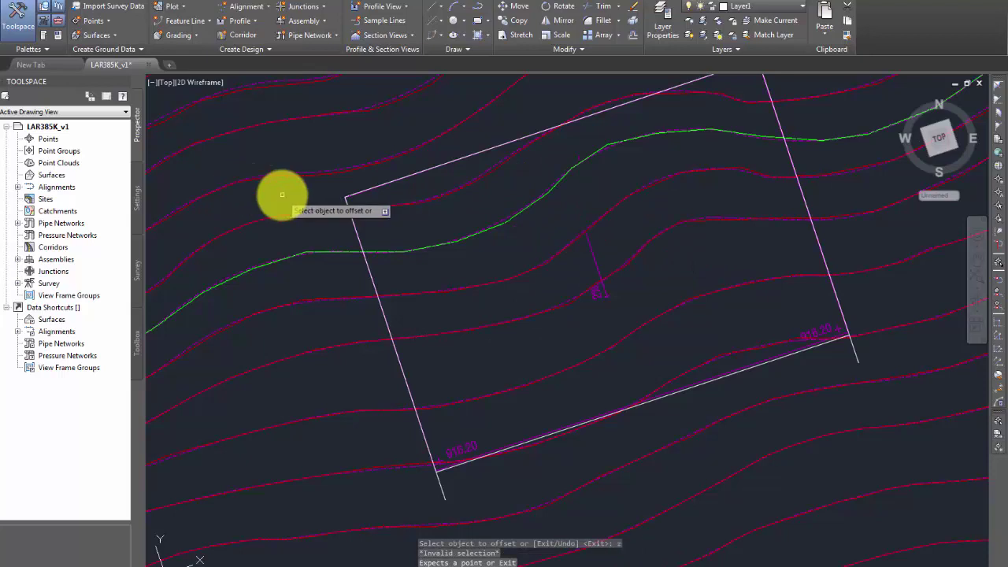
key(Escape)
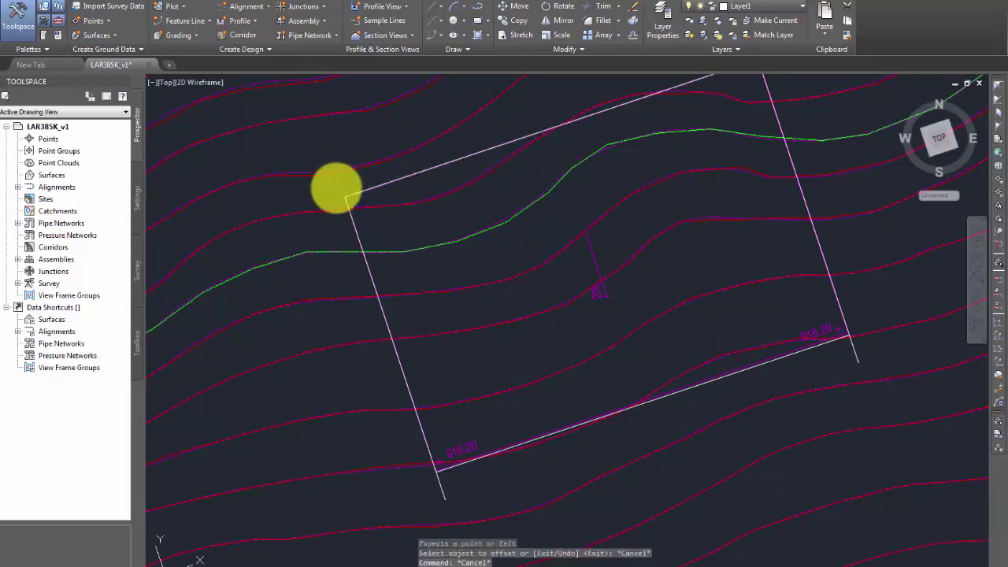
text(qsave)
key(Return)
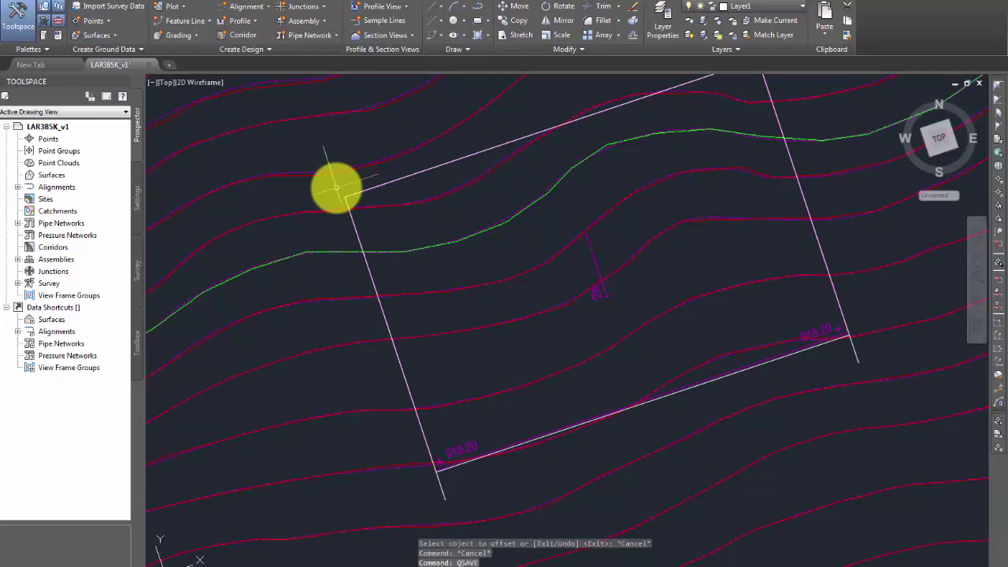
- Examine how the white lines fit the magenta rectangle at its upper-left corner and down its left side
text(z)
key(Return)
text(w)
key(Return)
click(331, 191)
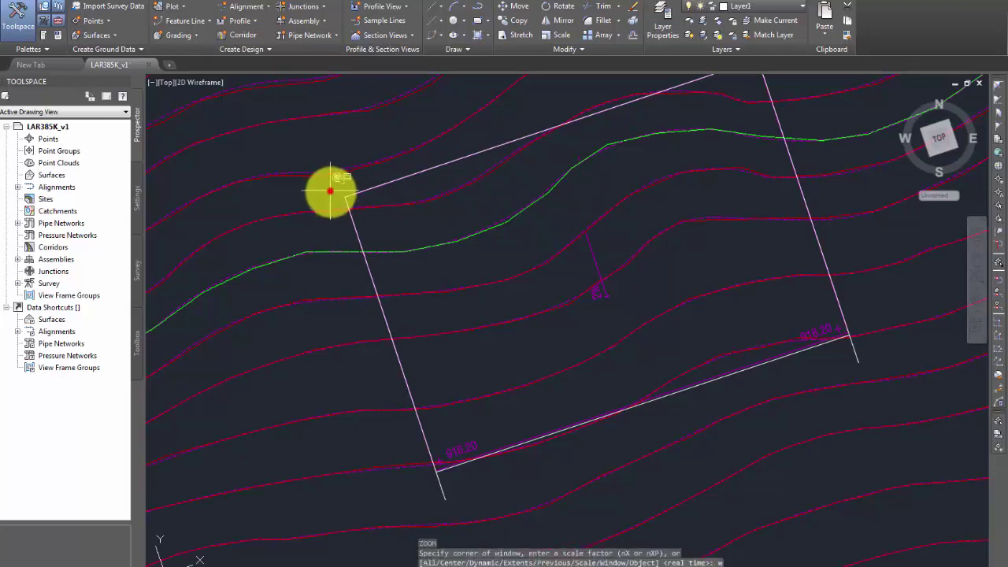
click(367, 209)
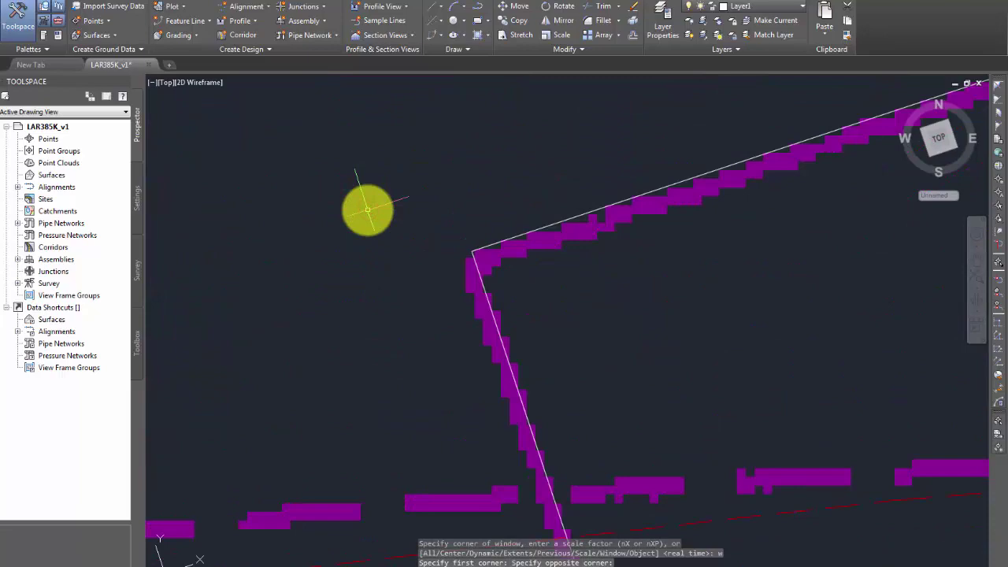
scroll(367, 209, down, 4)
mouse_move(464, 480)
middle_down()
mouse_move(419, 431)
mouse_move(333, 63)
middle_up()
scroll(333, 63, up, 5)
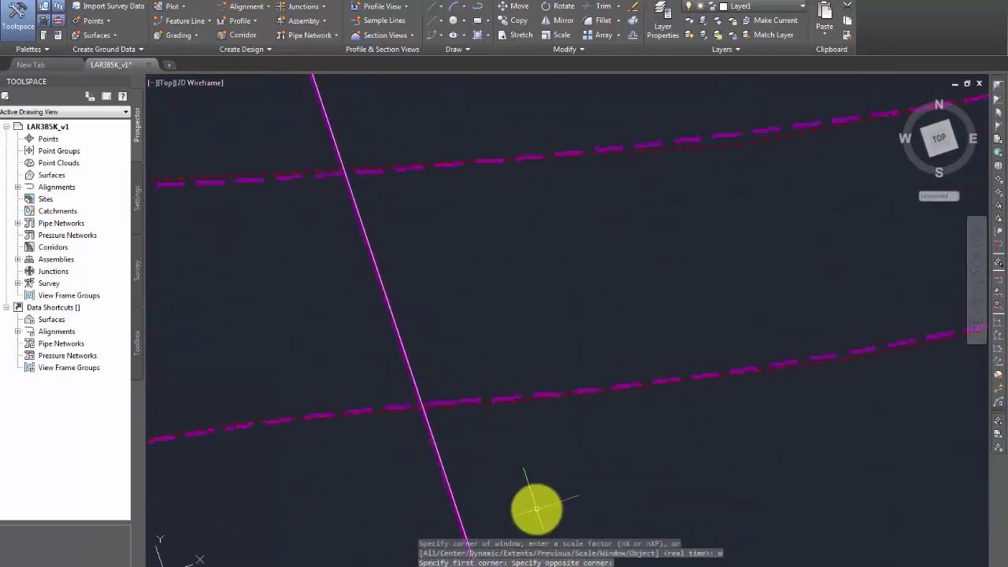
- Trim the left side line's overshoot below the lower edge line, using the lower line as the cutting edge
scroll(536, 508, down, 4)
mouse_move(534, 509)
middle_down()
mouse_move(432, 378)
mouse_move(349, 118)
middle_up()
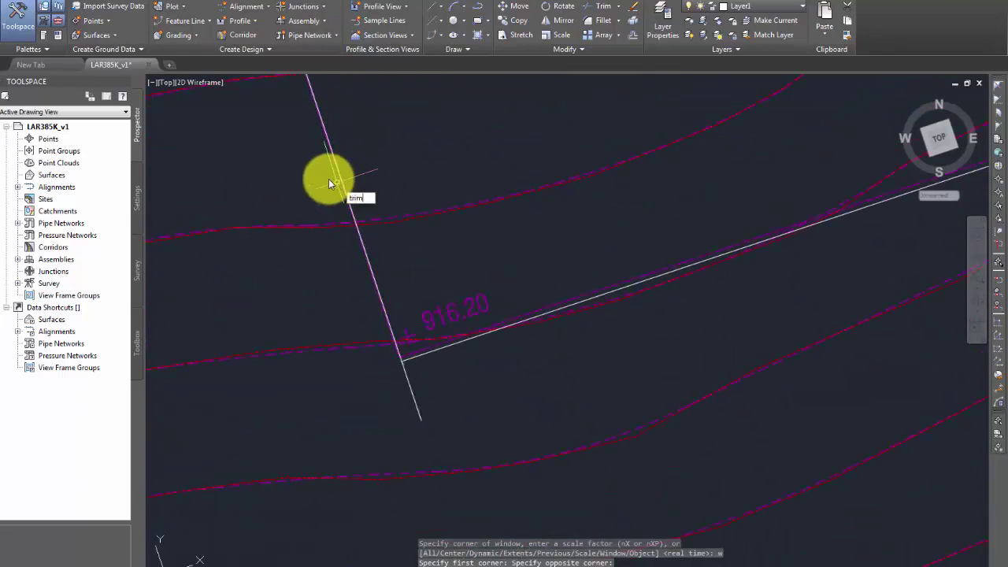
key(Return)
click(411, 358)
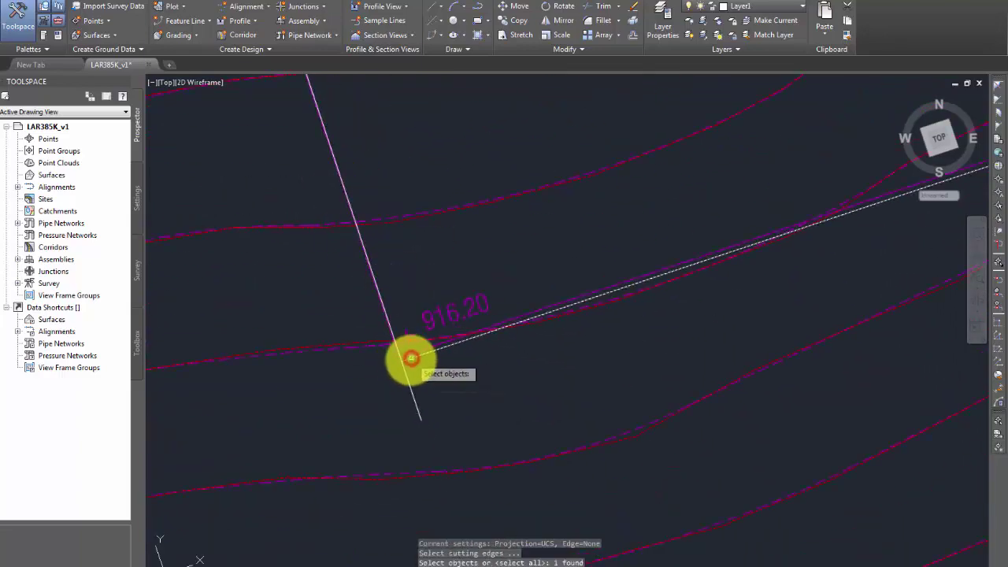
key(Return)
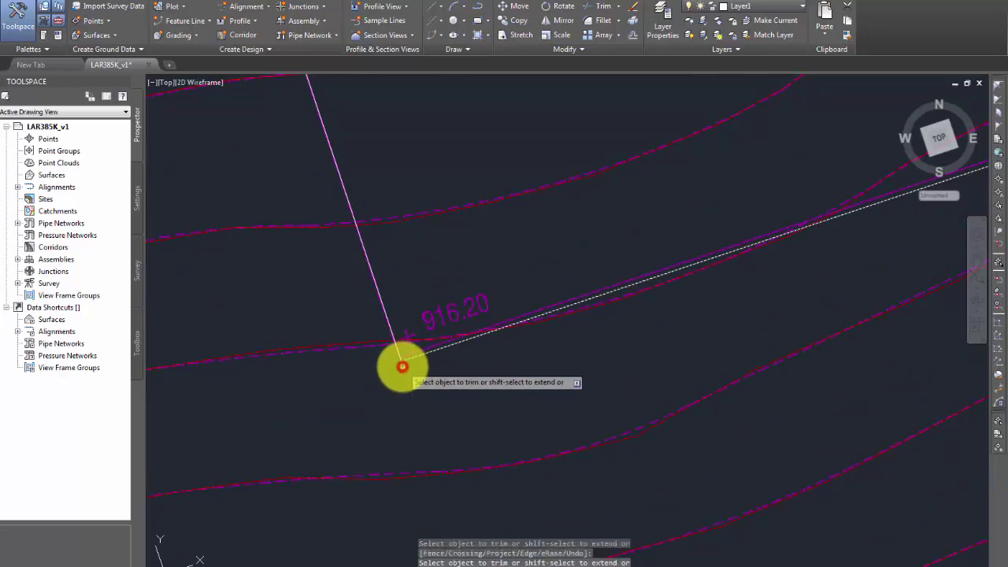
key(Return)
- Trim the right side line's overshoot below the lower edge line, using the lower line as the cutting edge
middle_drag(504, 364, 88, 428)
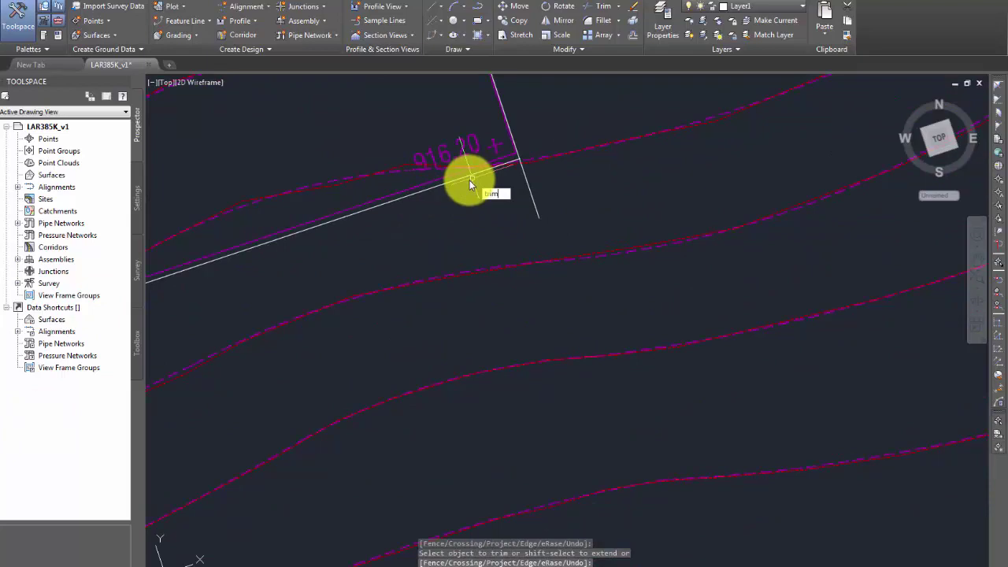
key(Return)
click(496, 166)
key(Return)
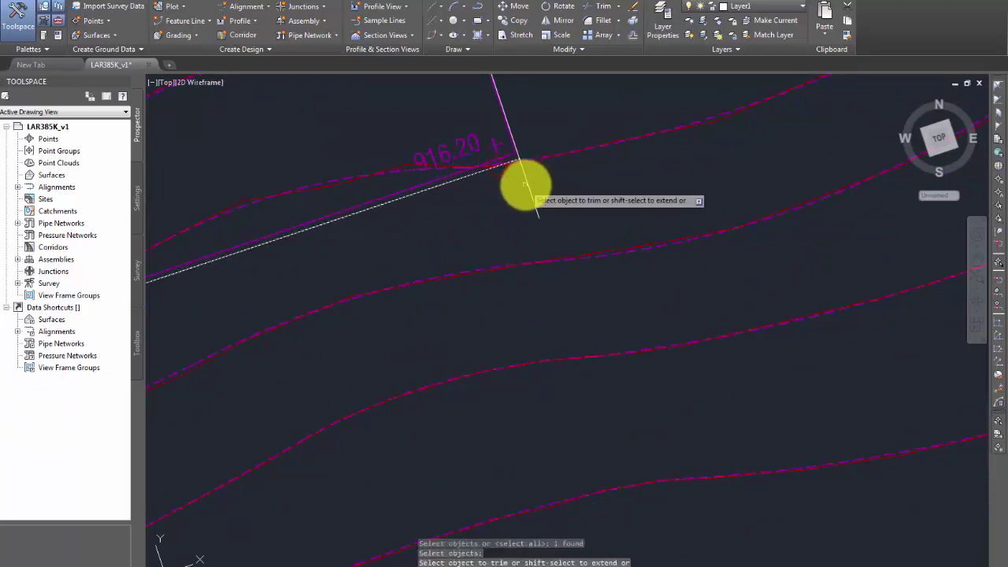
click(525, 182)
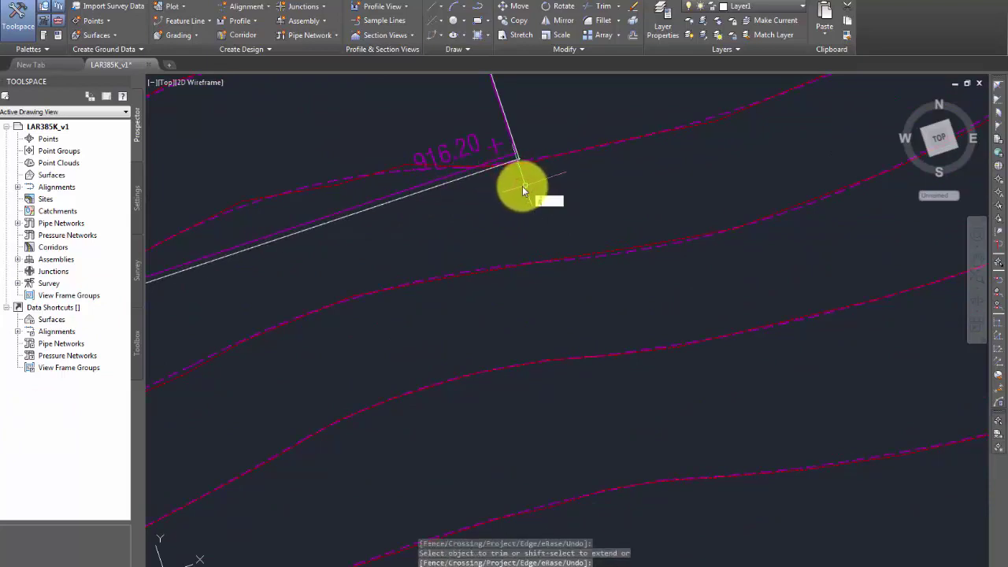
- Trim the lower edge line's short overshoot past the right side line at the lower-right corner, with both lines as cutting edges
key(Return)
text(w)
key(Return)
click(490, 118)
click(546, 181)
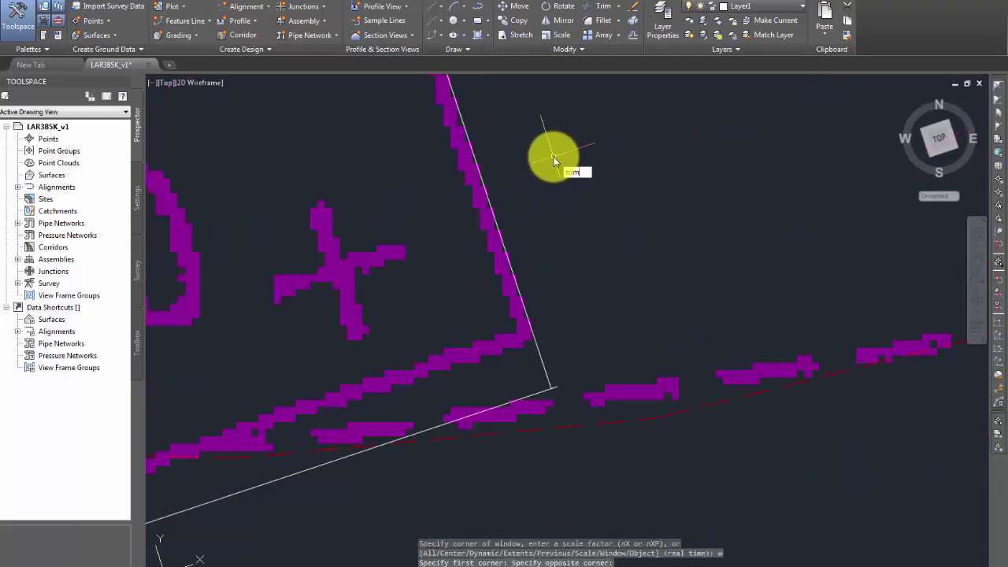
text(trim)
key(Return)
click(564, 394)
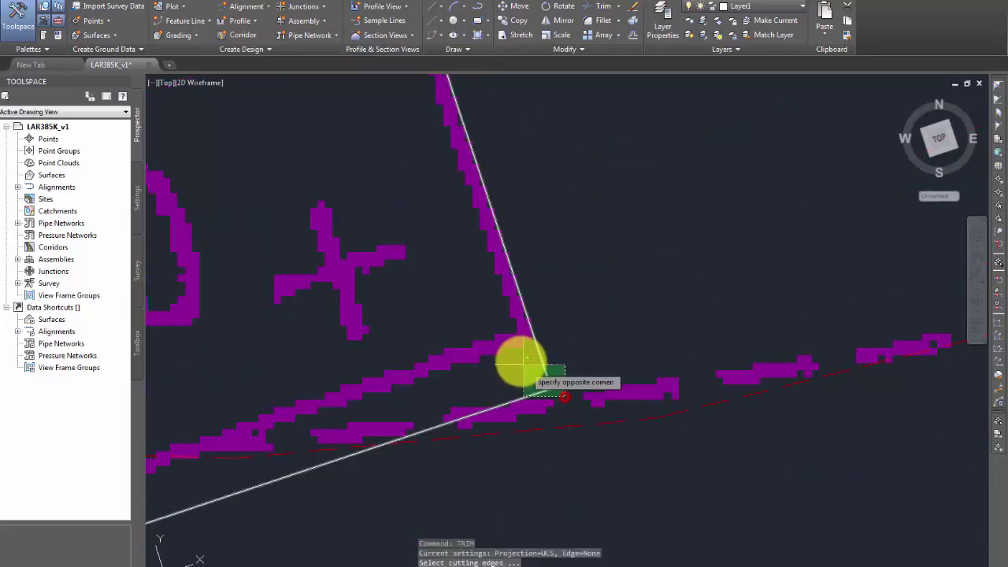
click(521, 358)
key(Return)
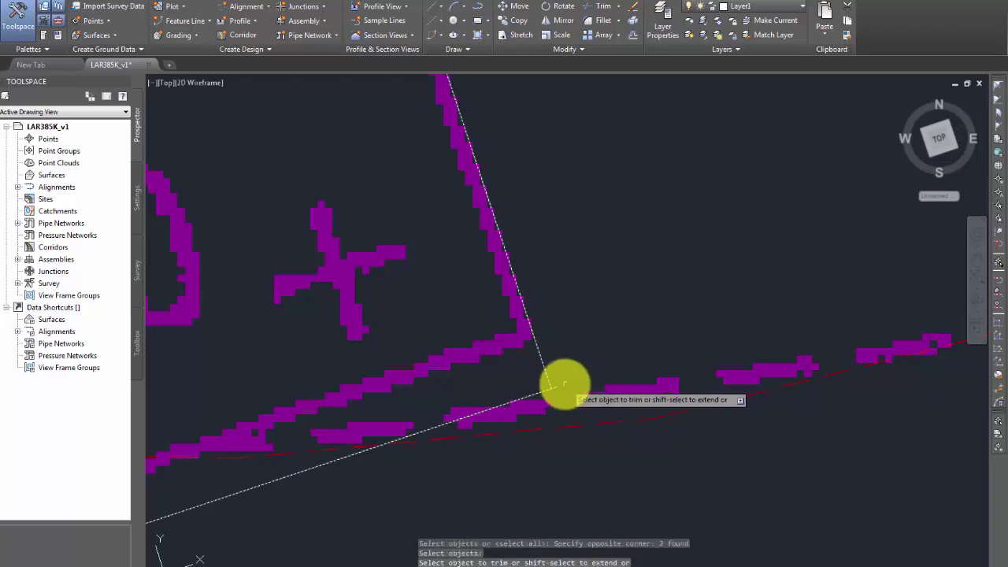
click(557, 386)
key(Return)
scroll(548, 275, down, 2)
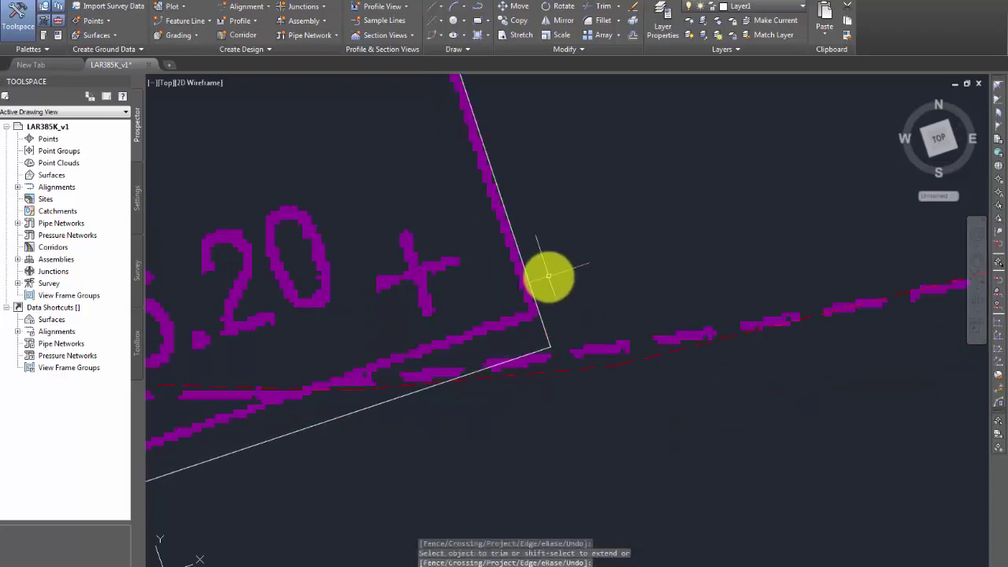
- Trim the upper edge line's overshoot past the right side line at the upper-right corner, using the right line as cutting edge, and save the drawing
scroll(549, 276, down, 4)
mouse_move(540, 211)
middle_down()
mouse_move(535, 423)
mouse_move(570, 566)
mouse_move(578, 565)
middle_up()
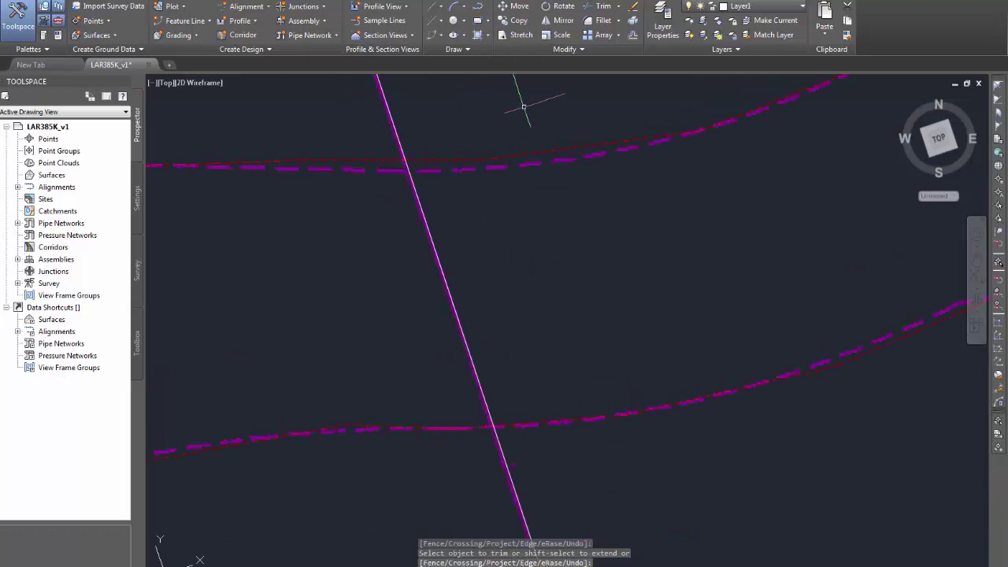
mouse_move(414, 124)
middle_down()
mouse_move(414, 106)
mouse_move(584, 524)
middle_up()
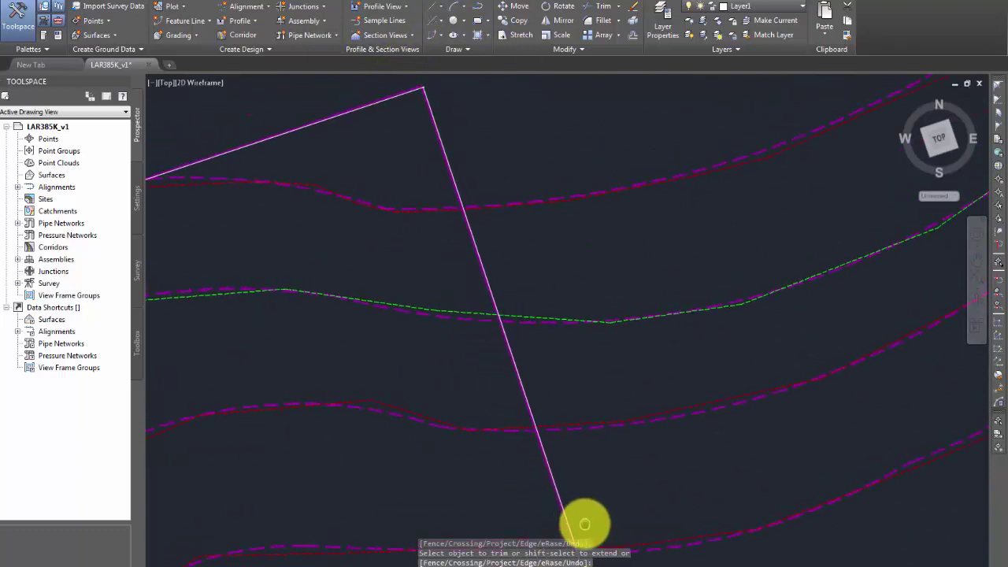
middle_drag(540, 151, 546, 213)
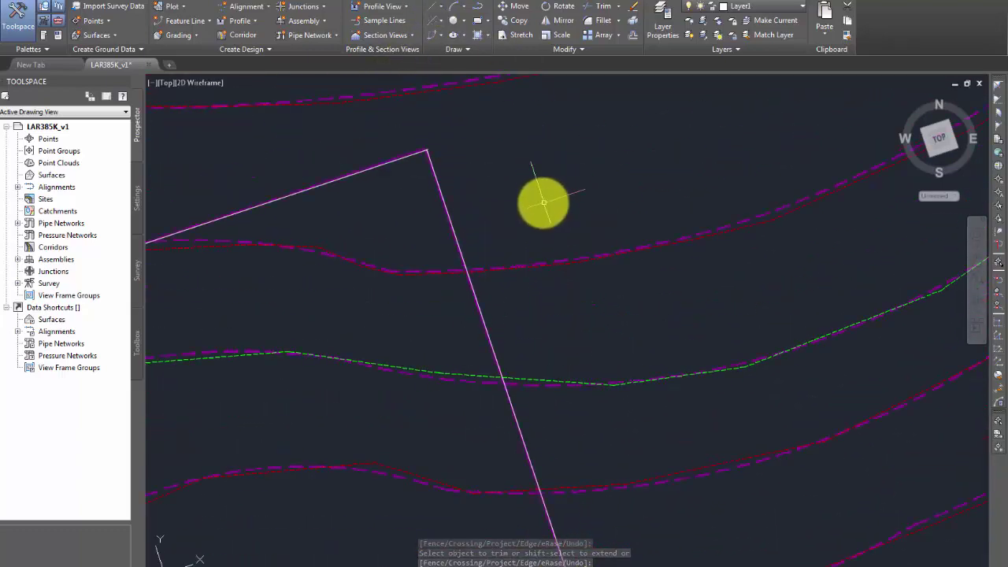
click(540, 200)
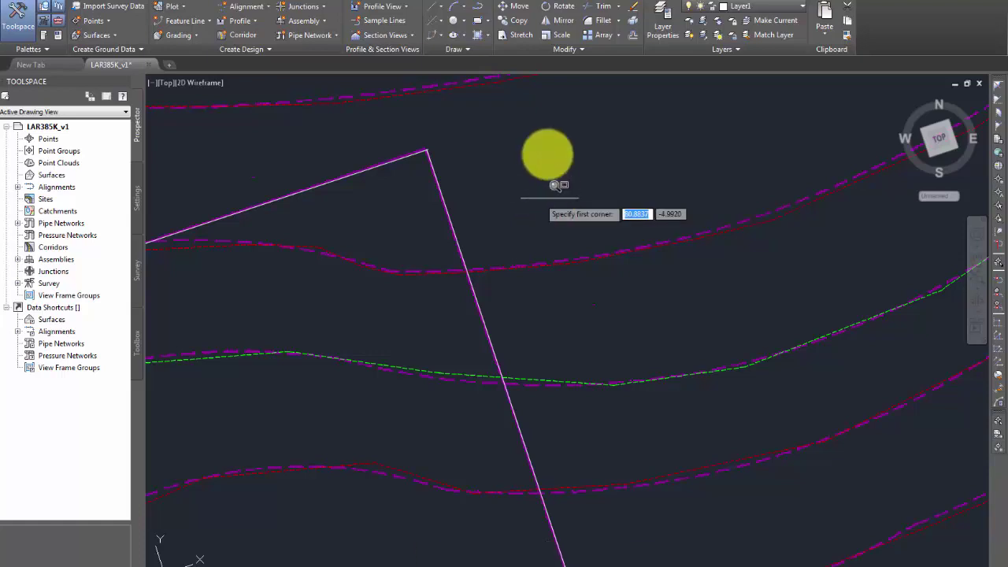
click(415, 137)
click(473, 191)
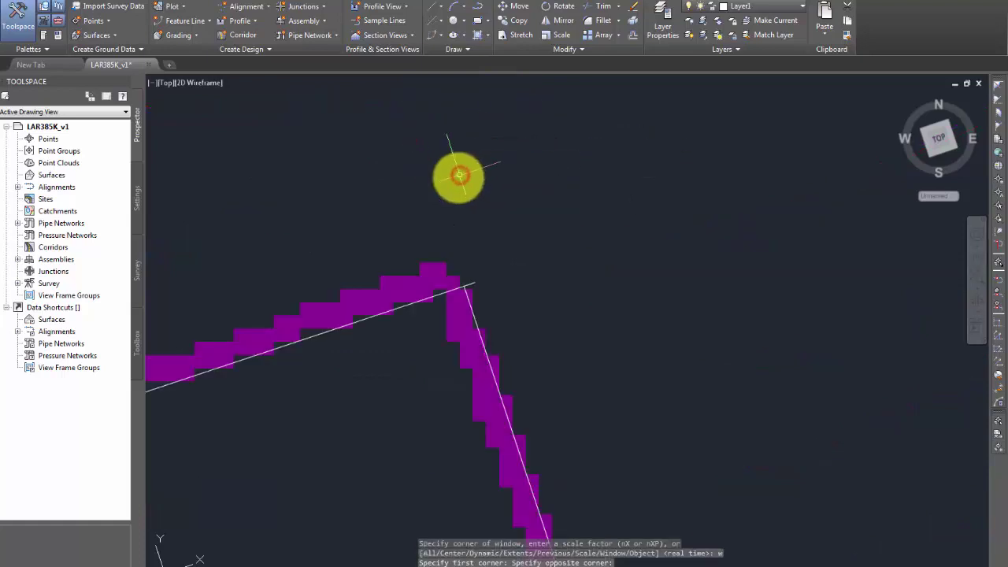
key(Return)
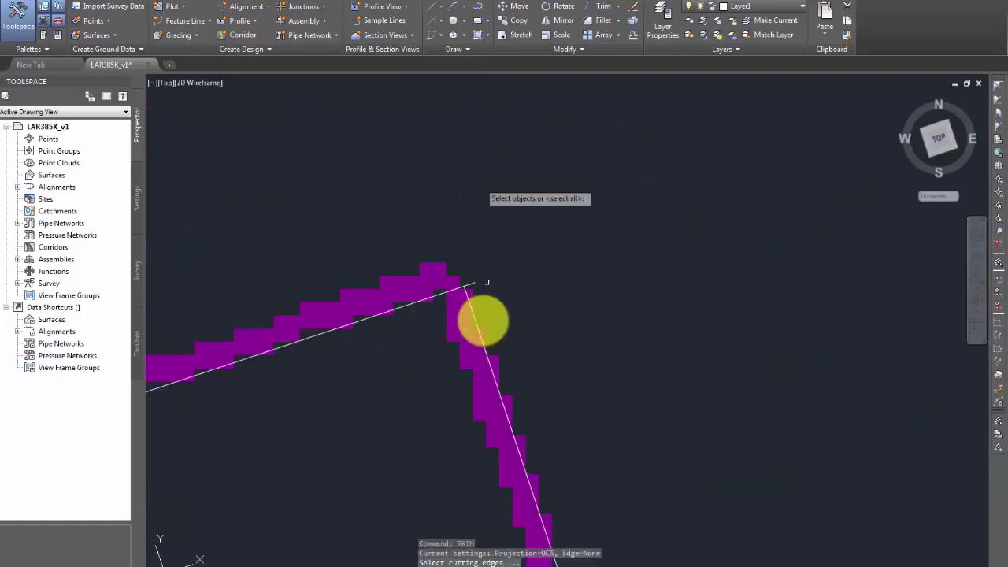
click(469, 302)
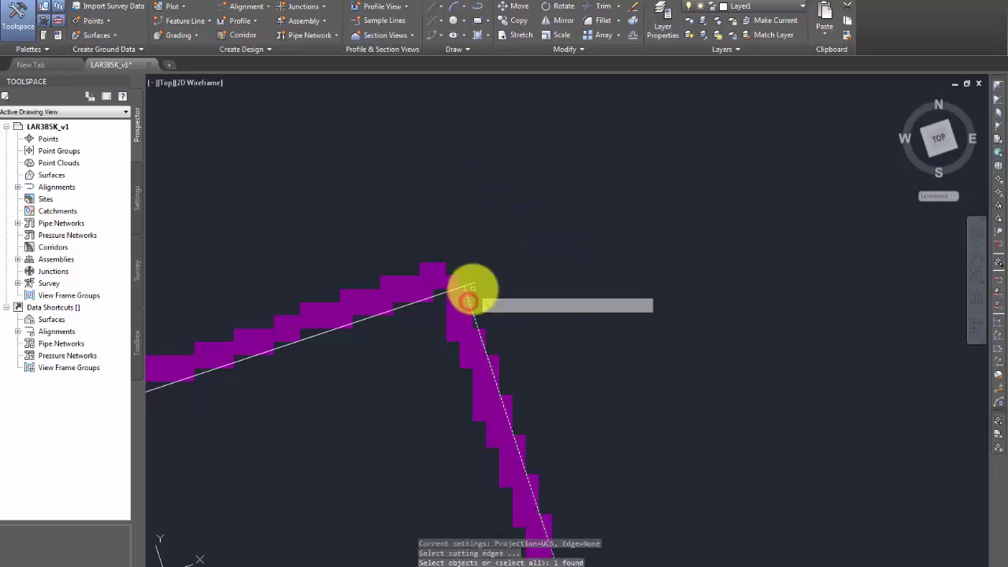
key(Return)
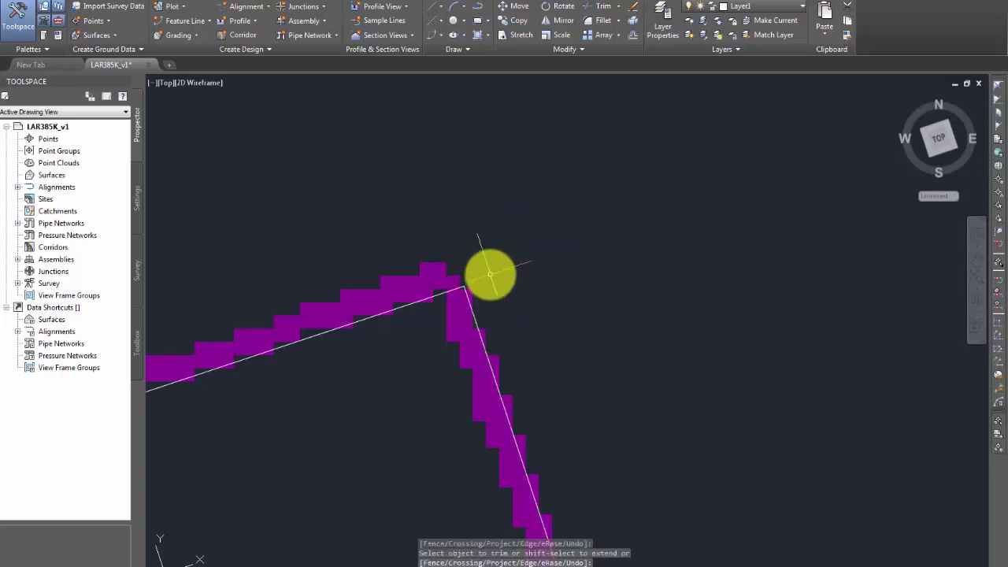
scroll(489, 274, up, 8)
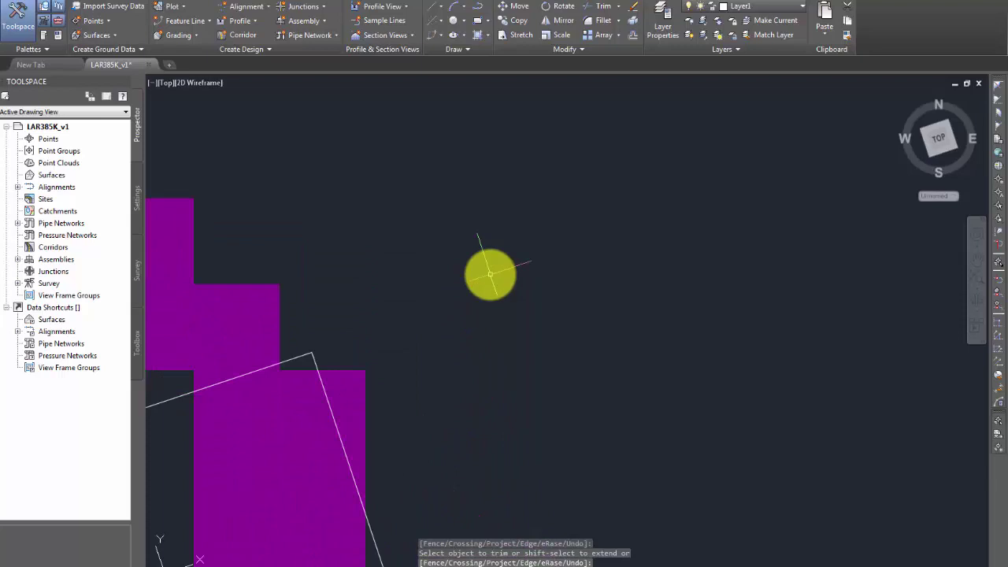
key(Escape)
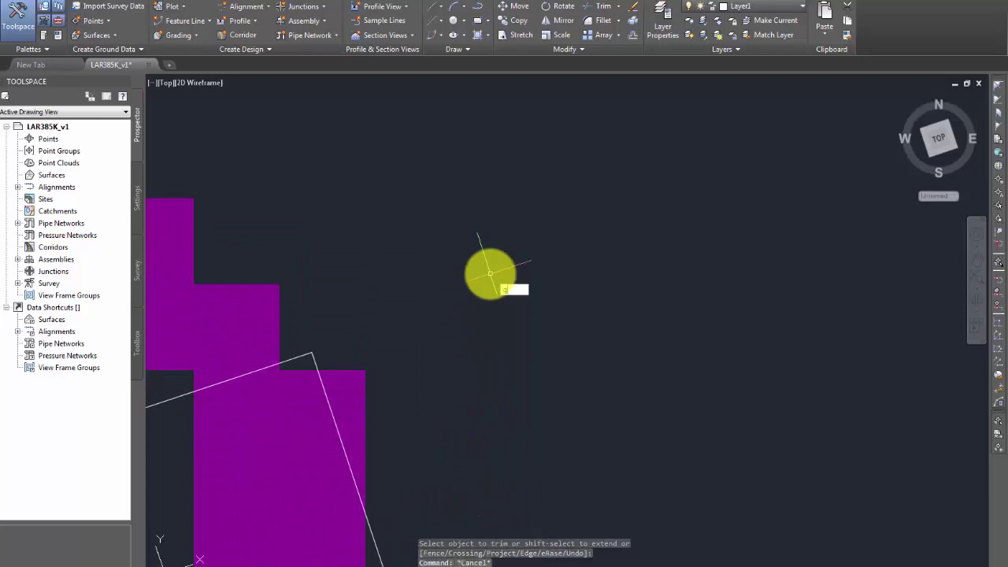
key(Return)
- Convert the terrace's upper edge line into a polyline with PEDIT and join the right side line to it
text(pedit)
key(Return)
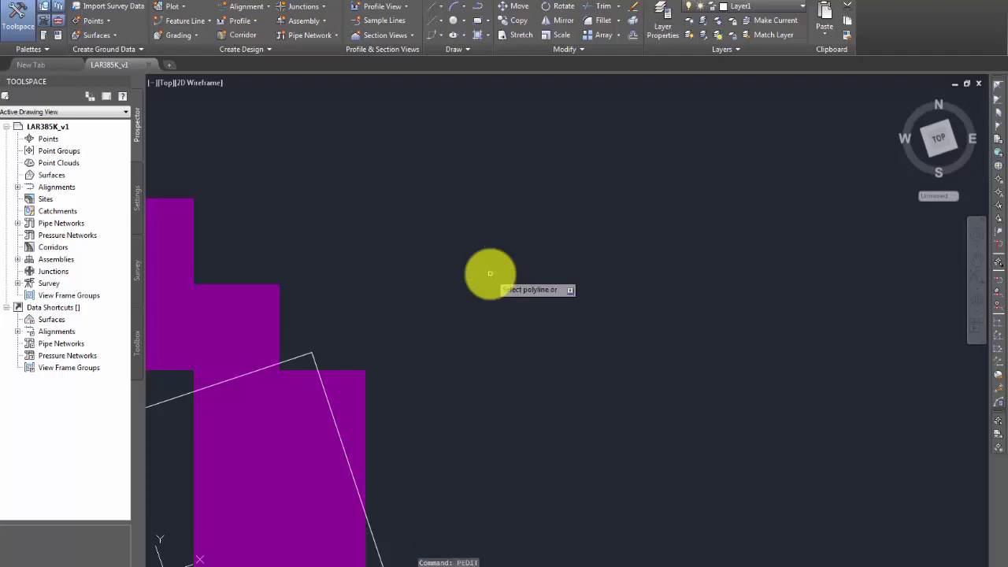
click(294, 359)
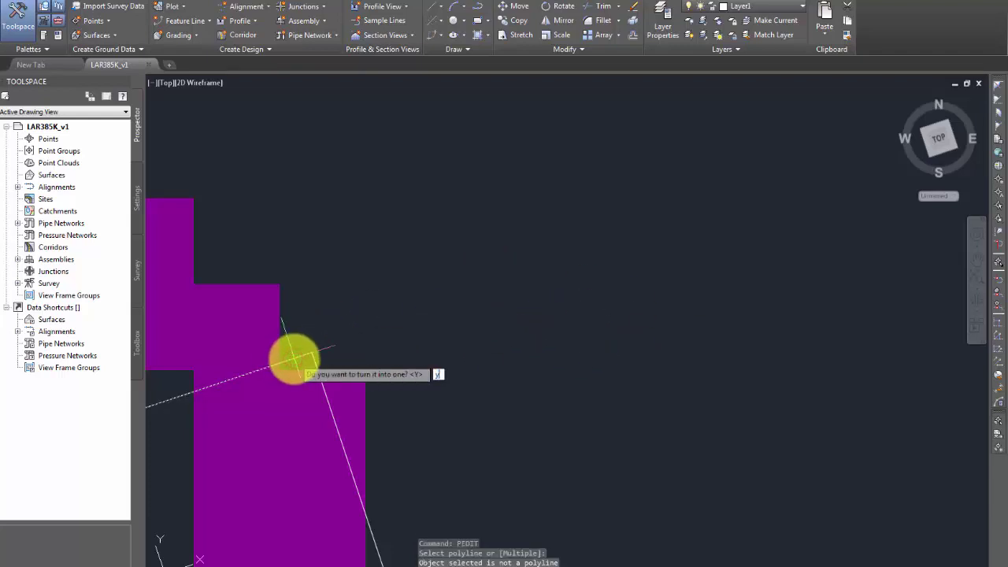
text(y)
key(Return)
click(334, 399)
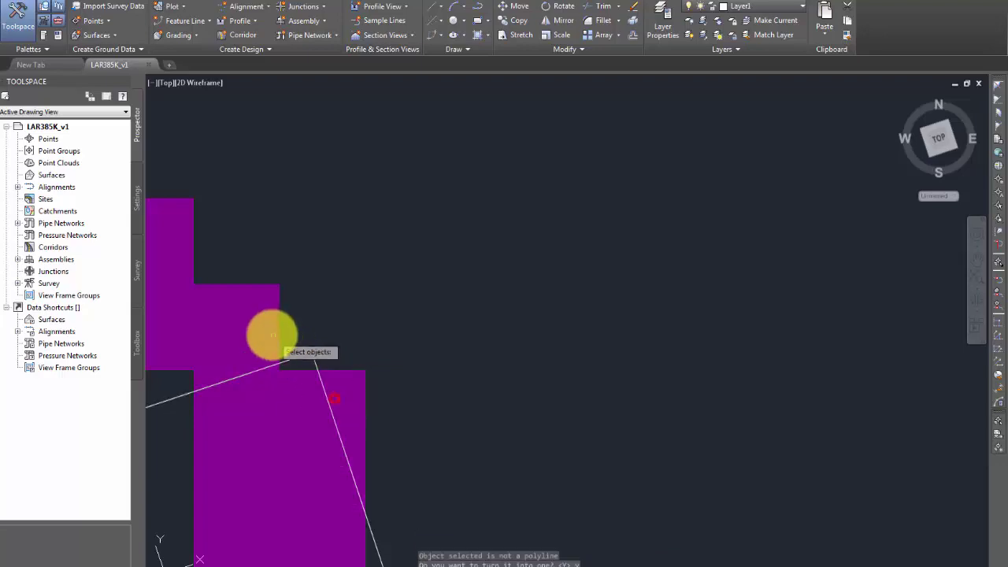
click(314, 360)
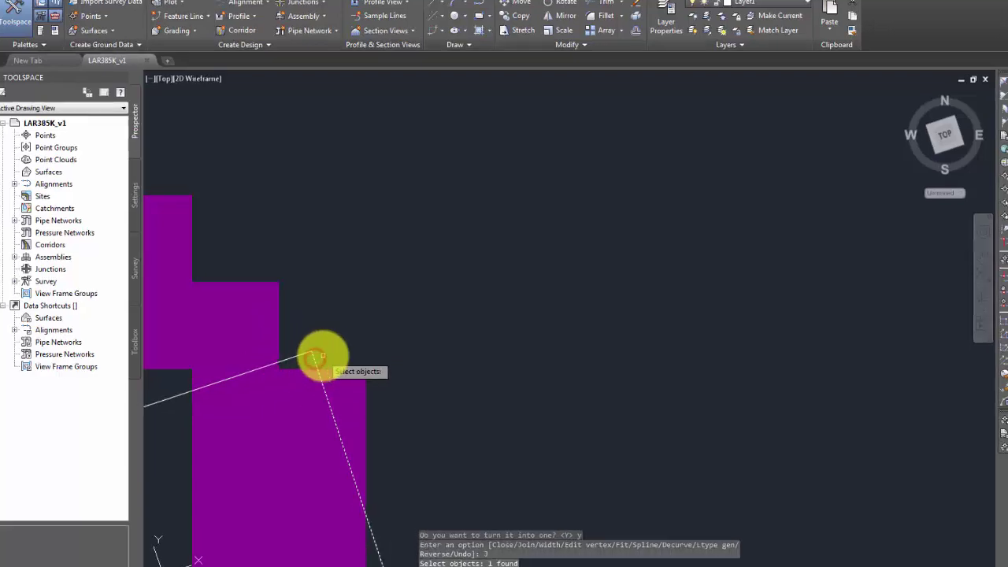
key(Return)
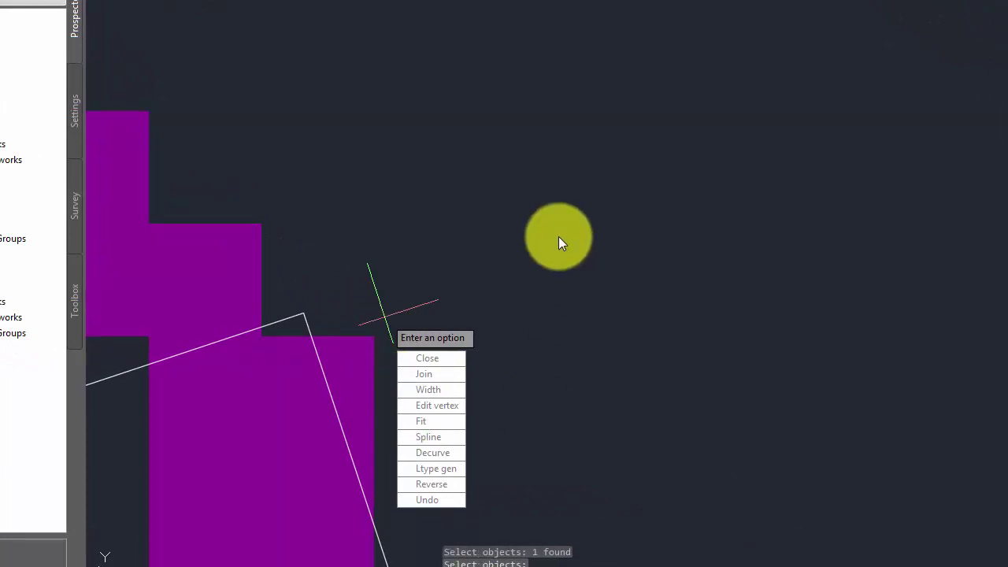
click(560, 251)
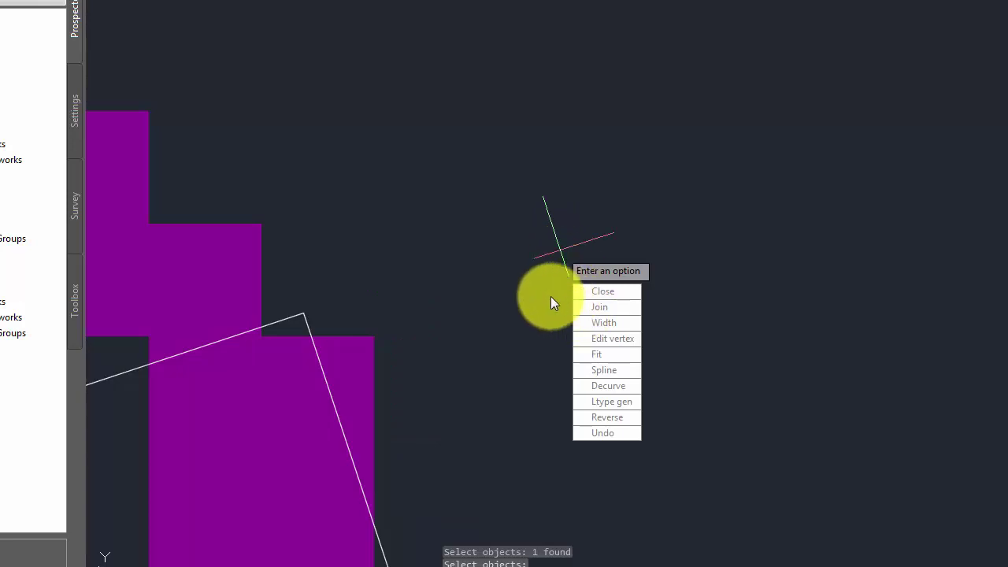
click(548, 295)
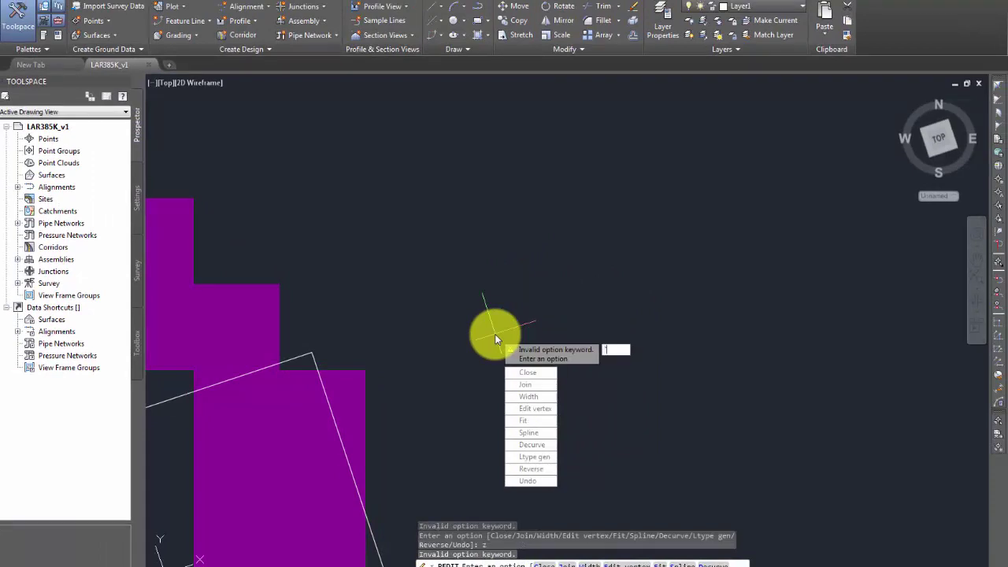
key(Escape)
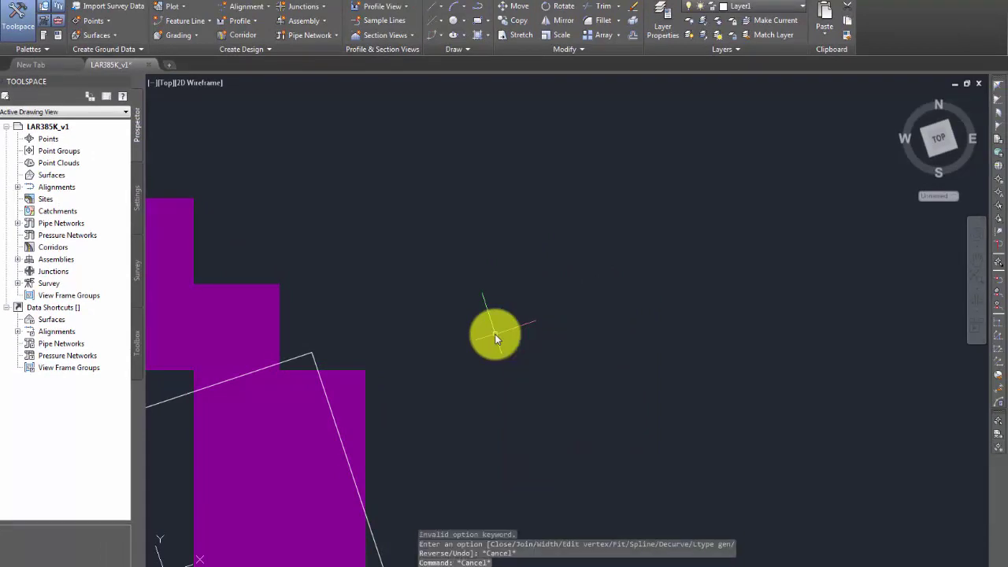
- Save the drawing with the joined upper and right terrace edges
scroll(494, 335, down, 3)
middle_drag(494, 334, 572, 81)
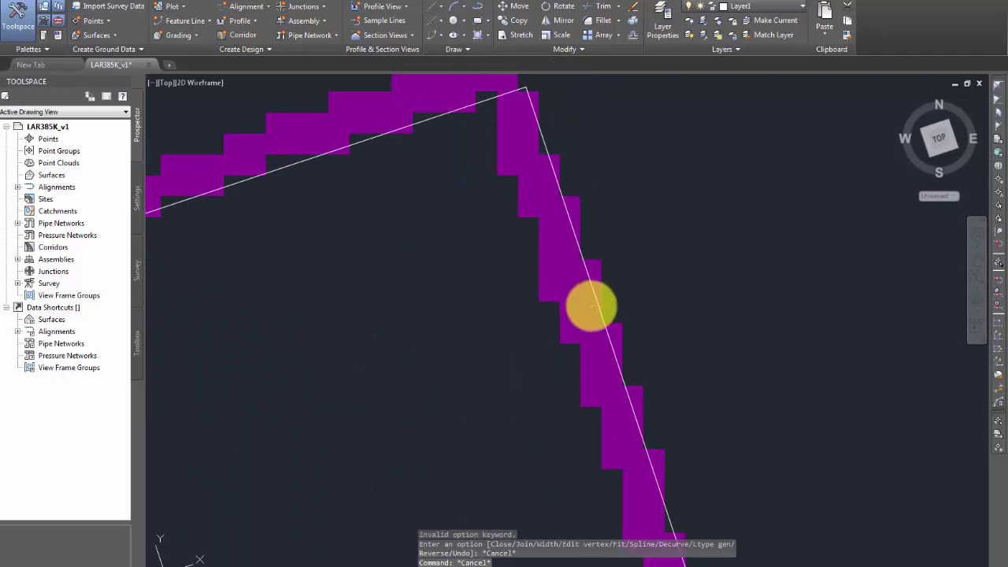
scroll(591, 306, down, 5)
scroll(538, 417, down, 2)
middle_drag(536, 414, 536, 108)
scroll(538, 122, down, 2)
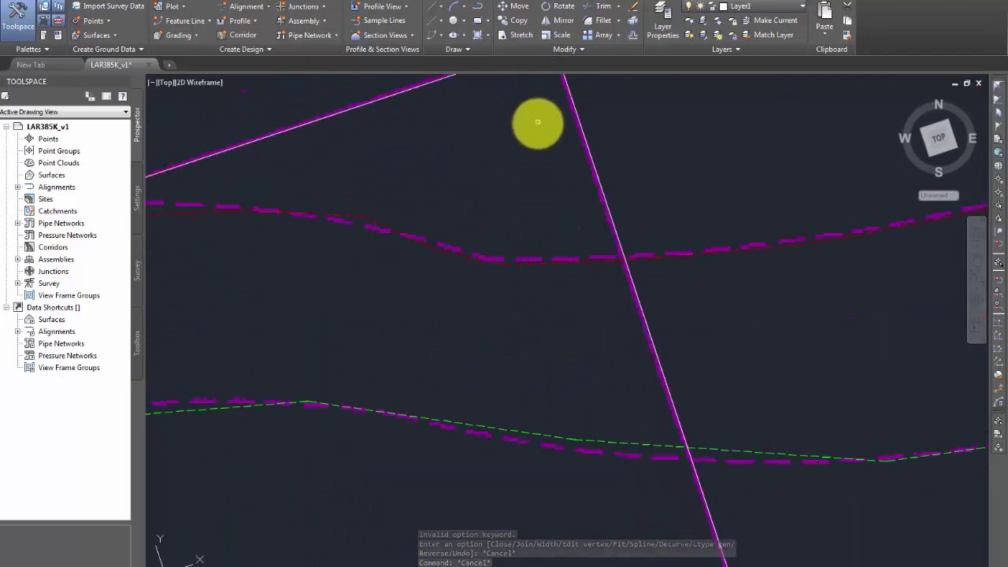
scroll(538, 122, down, 2)
scroll(539, 146, down, 1)
scroll(540, 192, down, 1)
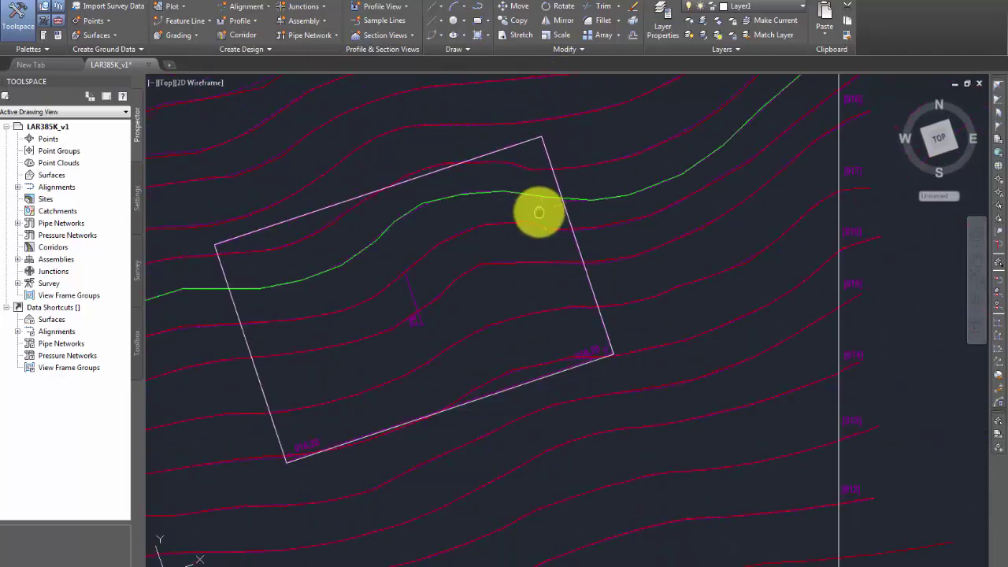
middle_drag(538, 212, 568, 206)
key(Escape)
key(Escape)
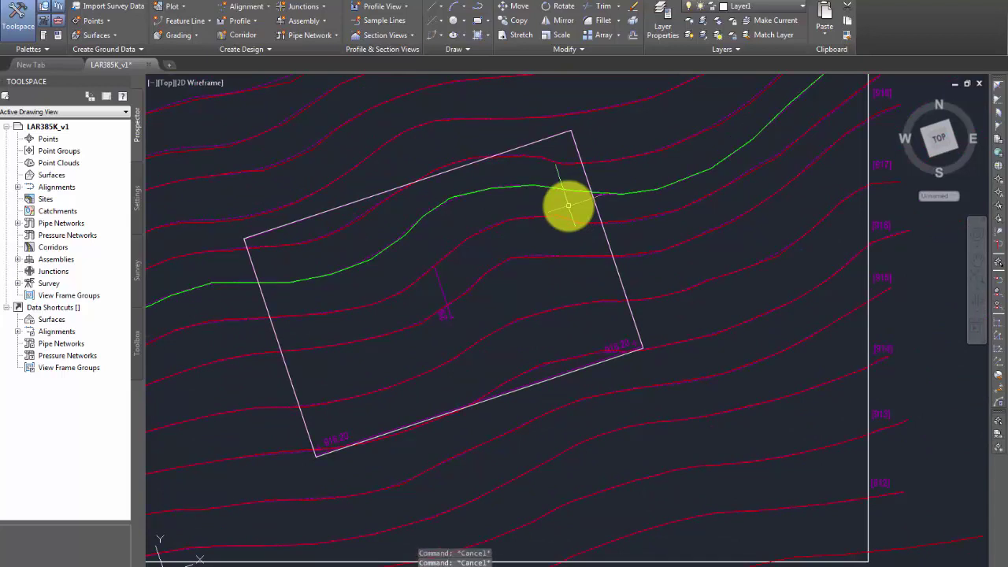
key(Return)
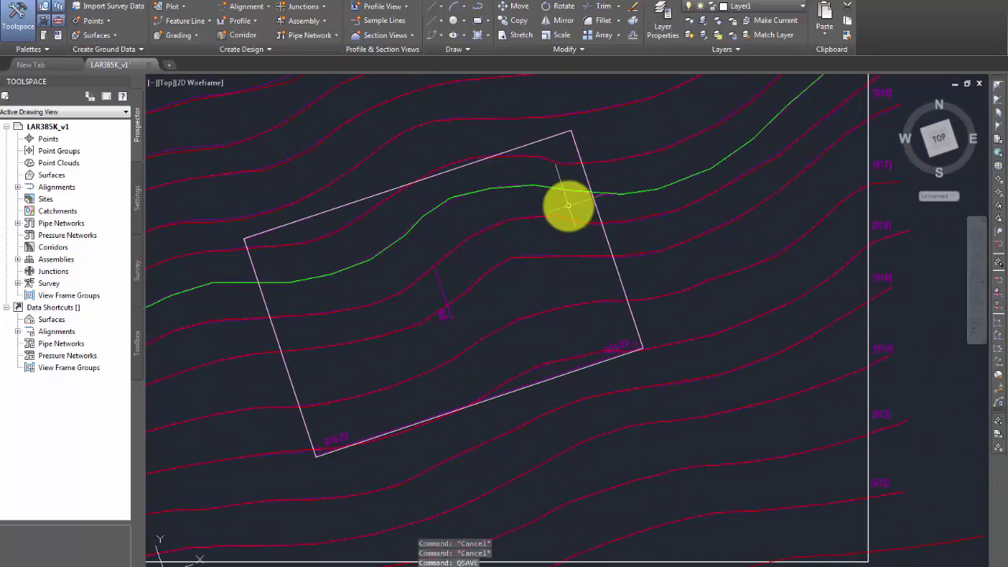
- Join the lower edge line and the left side line to the terrace polyline with PEDIT, making one closed rectangle
key(BackSpace)
key(BackSpace)
text(pedit)
key(Return)
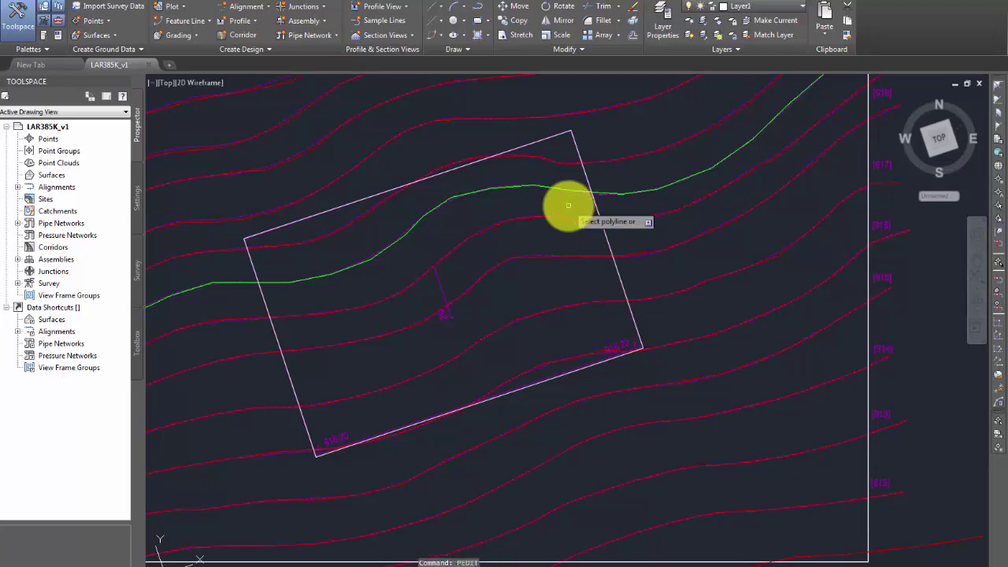
click(604, 238)
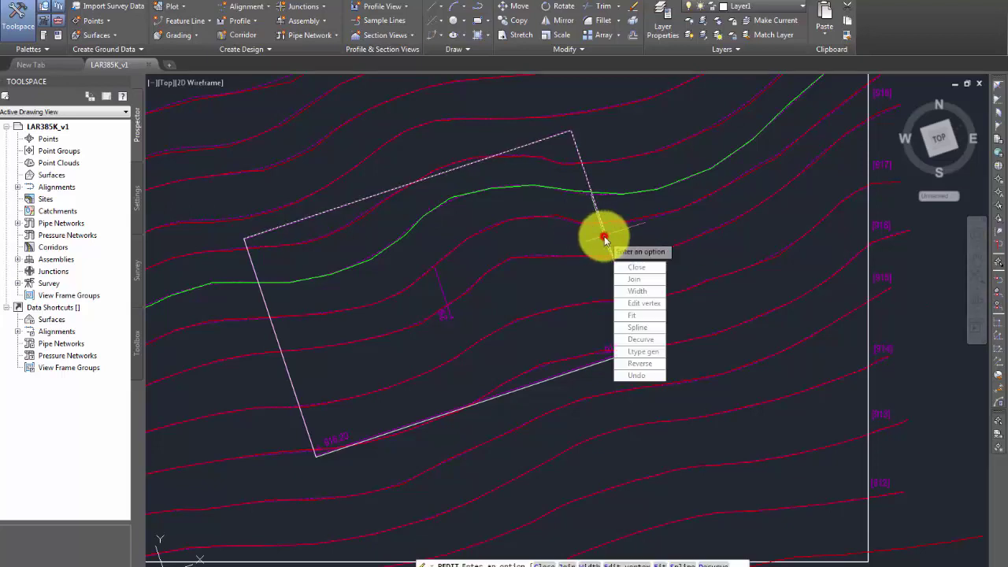
click(629, 279)
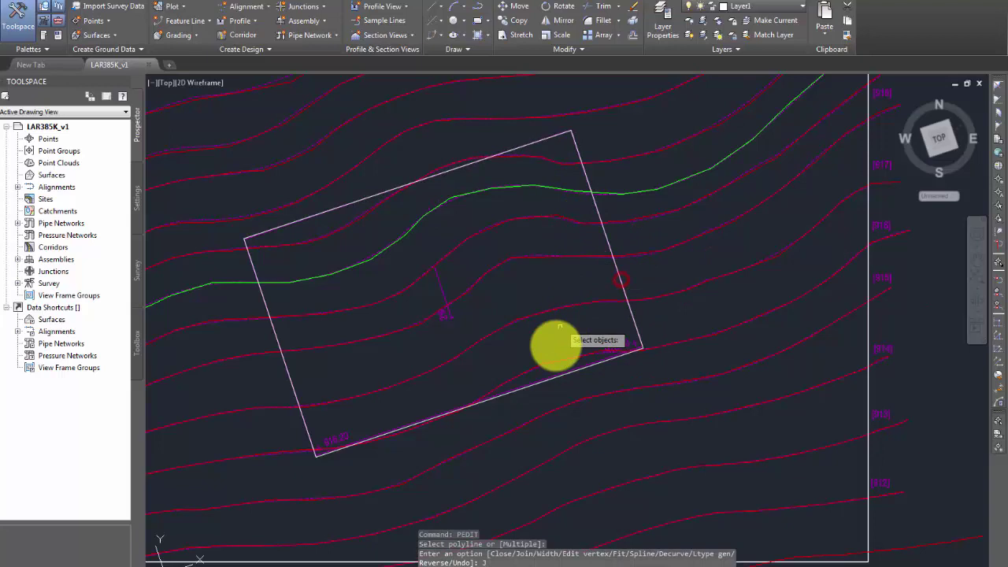
click(553, 380)
right_click(554, 379)
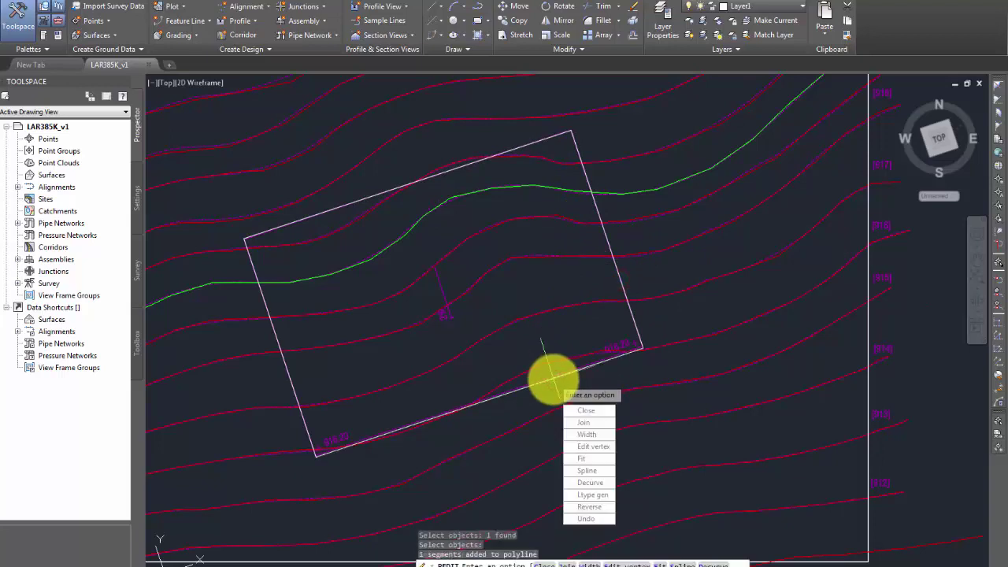
click(581, 422)
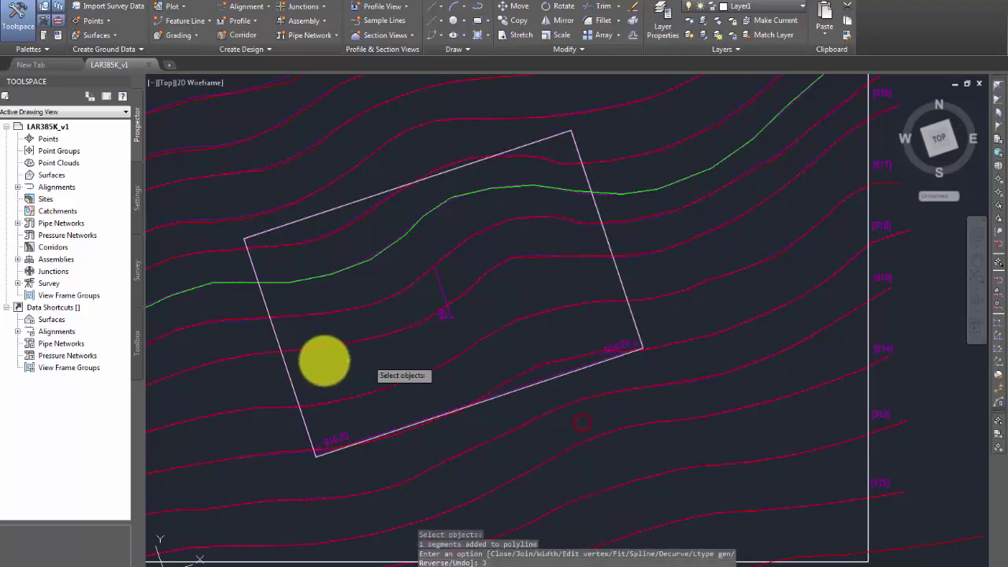
right_click(285, 369)
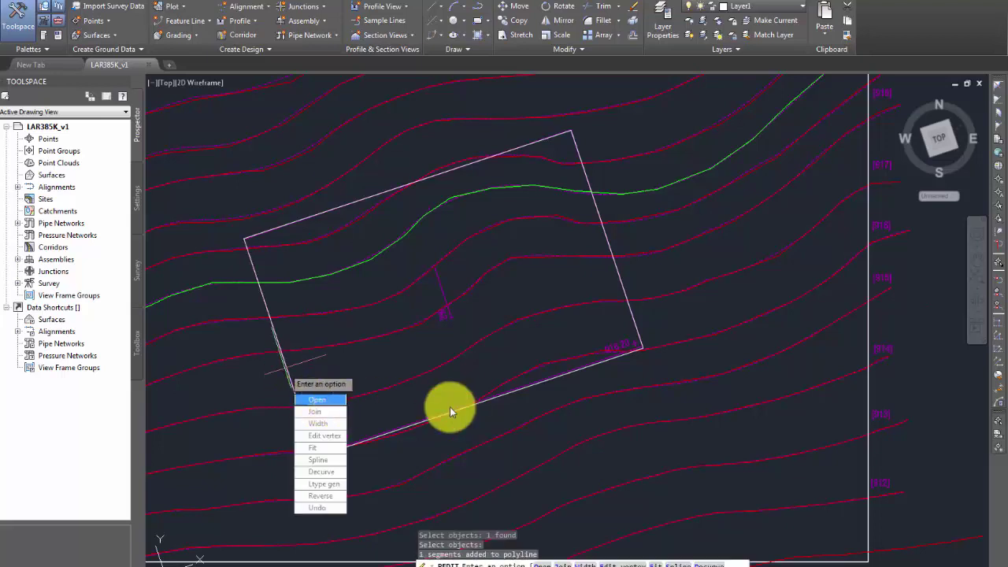
key(Escape)
- Save the drawing with the closed terrace polyline and check the complete site plan
text(qsa)
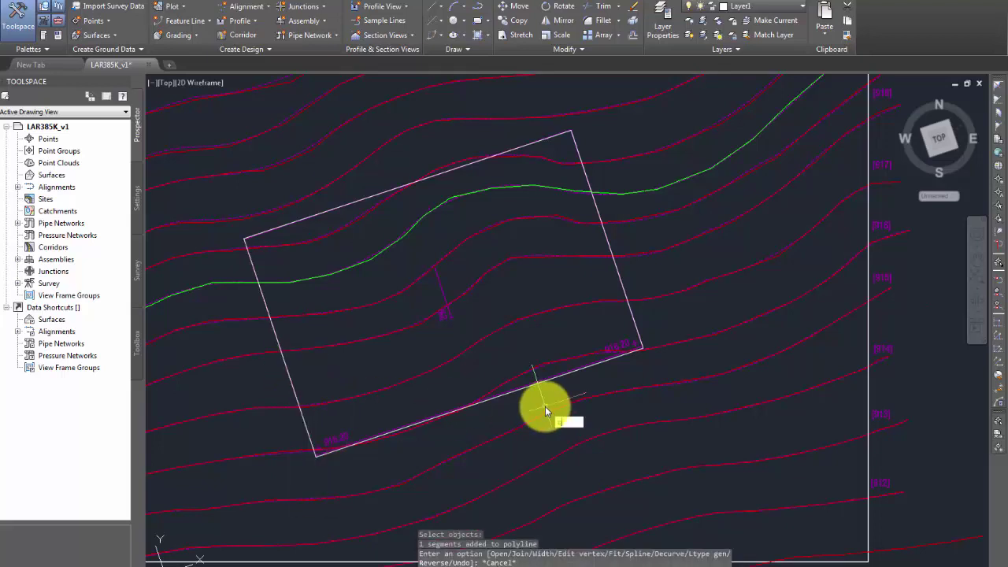
text(ve)
key(Return)
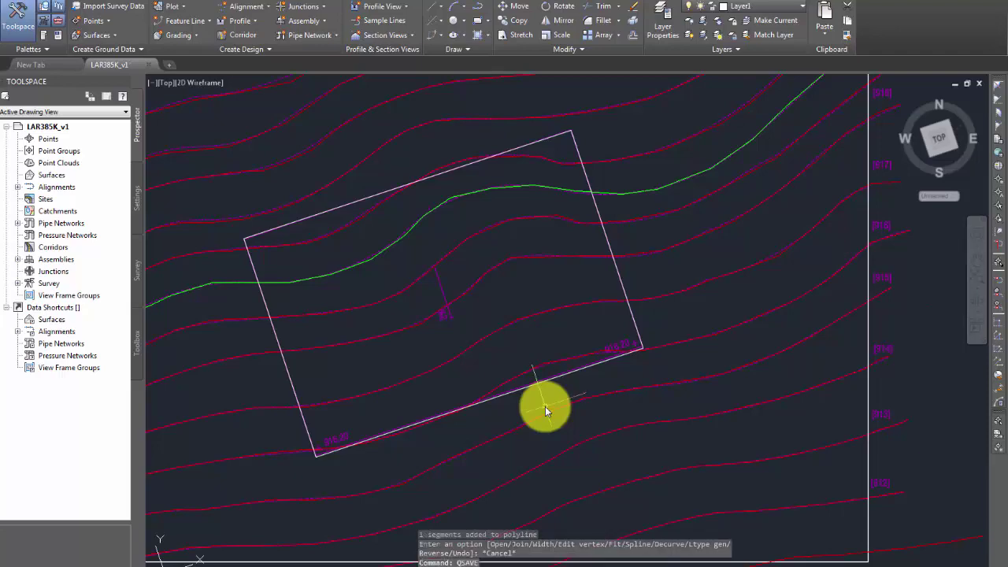
scroll(555, 274, down, 2)
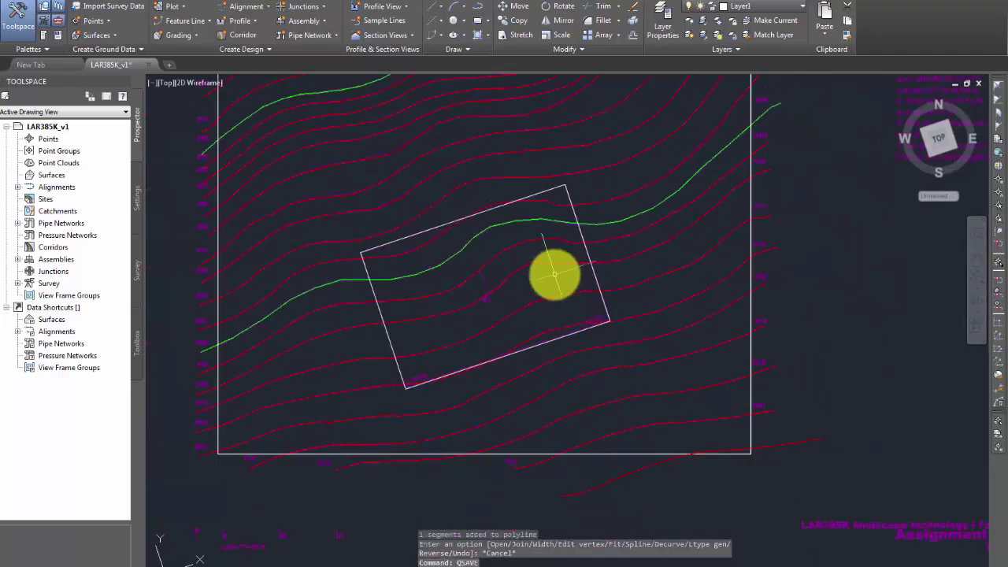
middle_drag(555, 274, 561, 301)
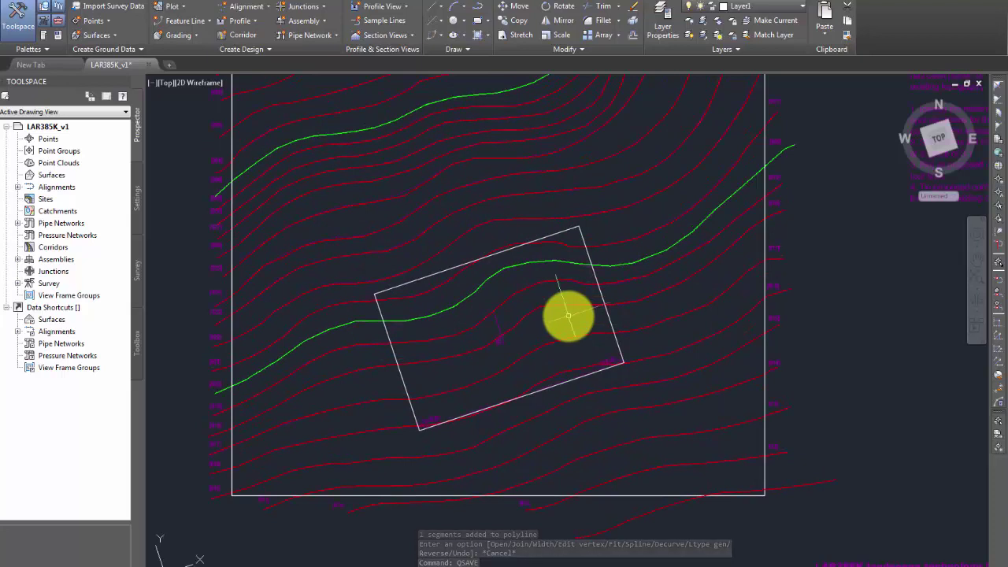
scroll(567, 315, down, 3)
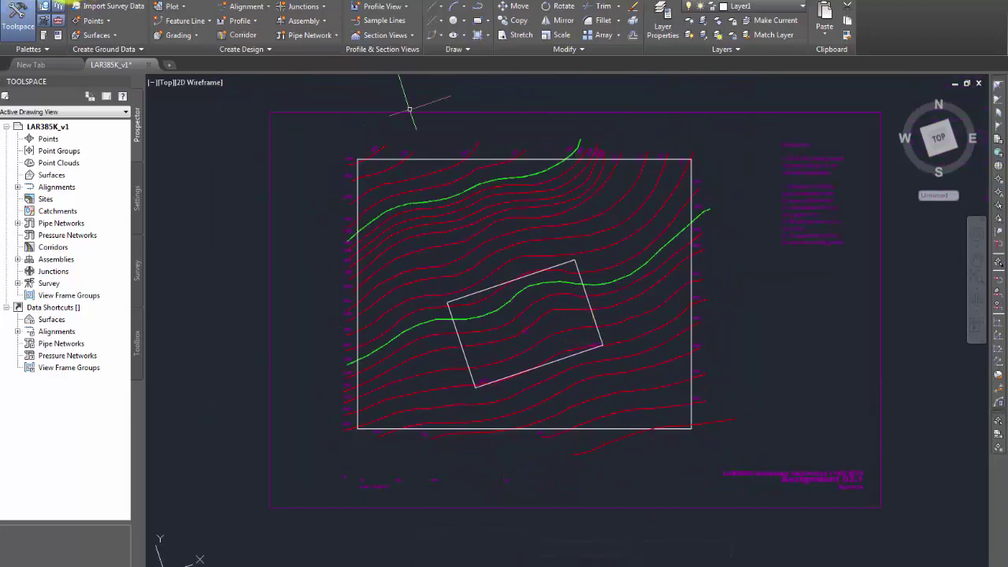
key(ctrl+s)
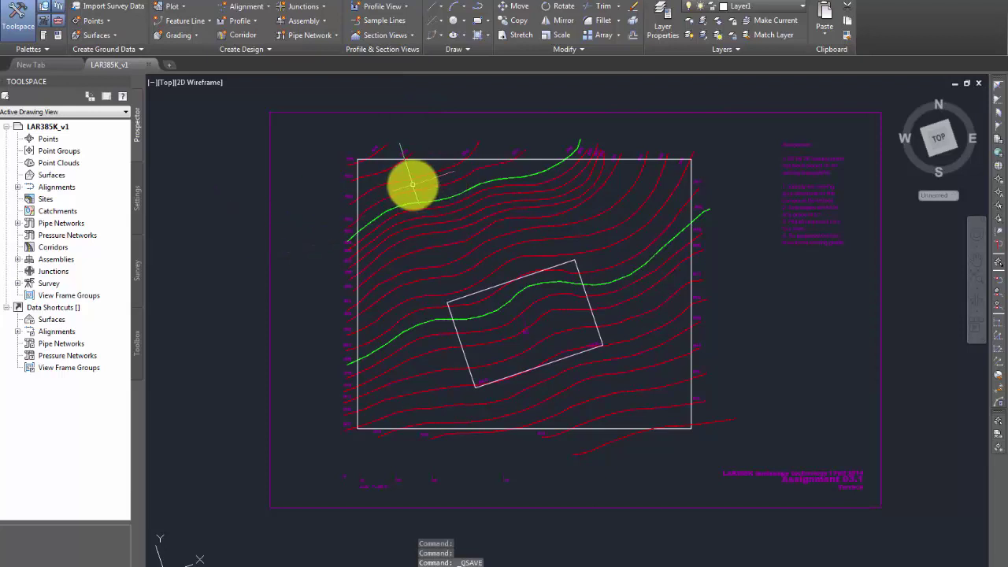
- Place a point on Layer1 outside the site boundary's upper-left corner, above the 934 contour label, at about X -23.1, Y 94.8
text(z)
key(Return)
text(w)
key(Return)
click(337, 146)
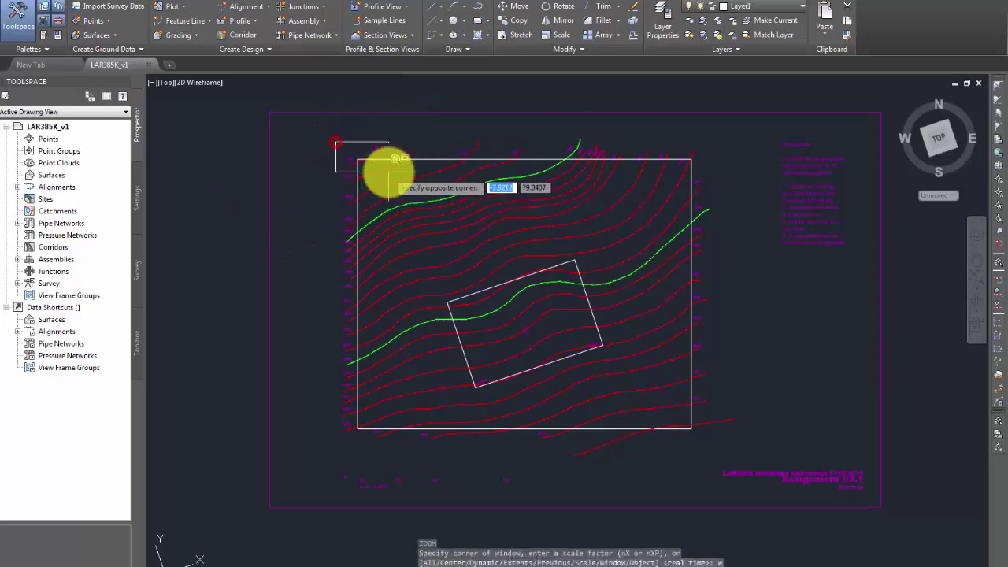
click(388, 172)
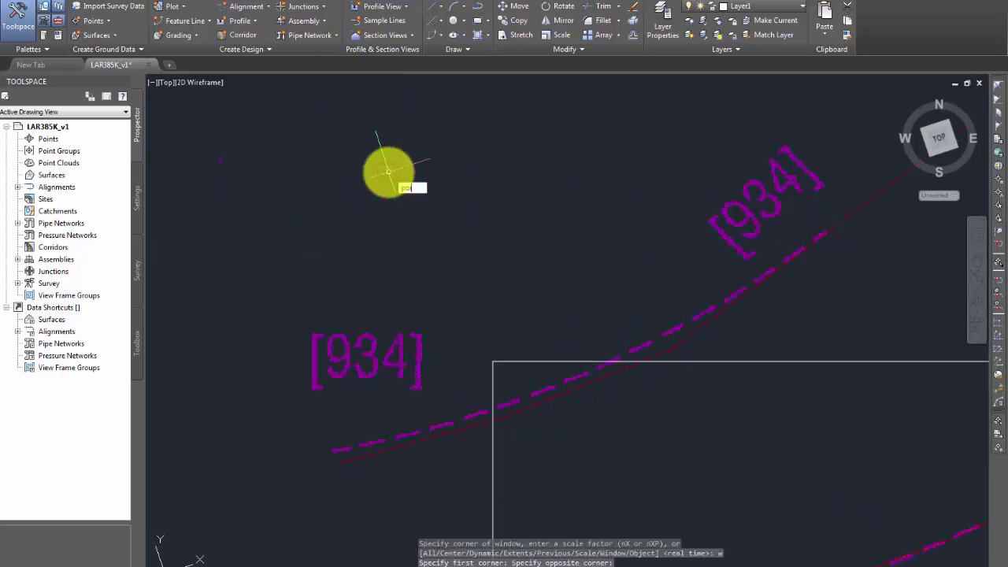
key(Return)
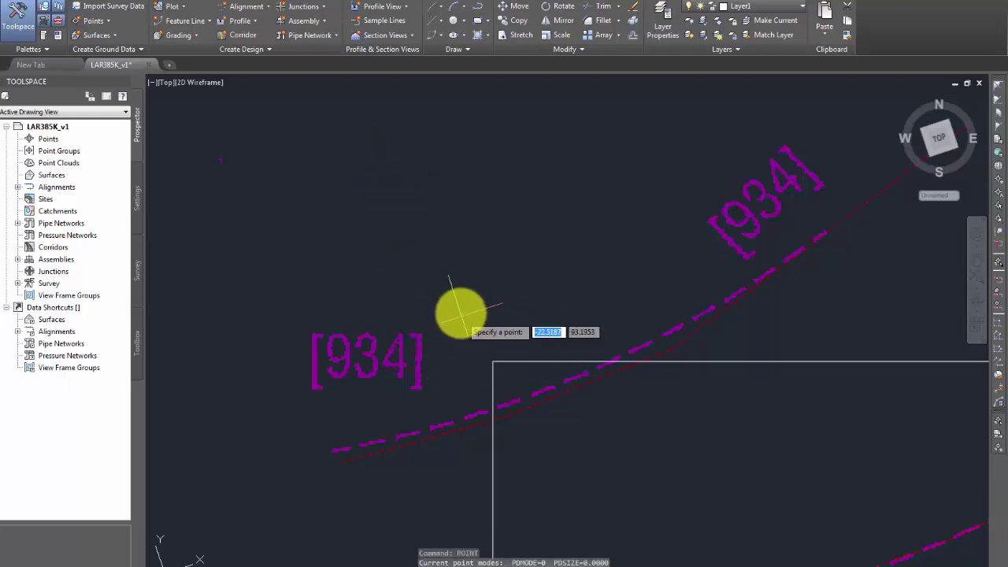
click(429, 277)
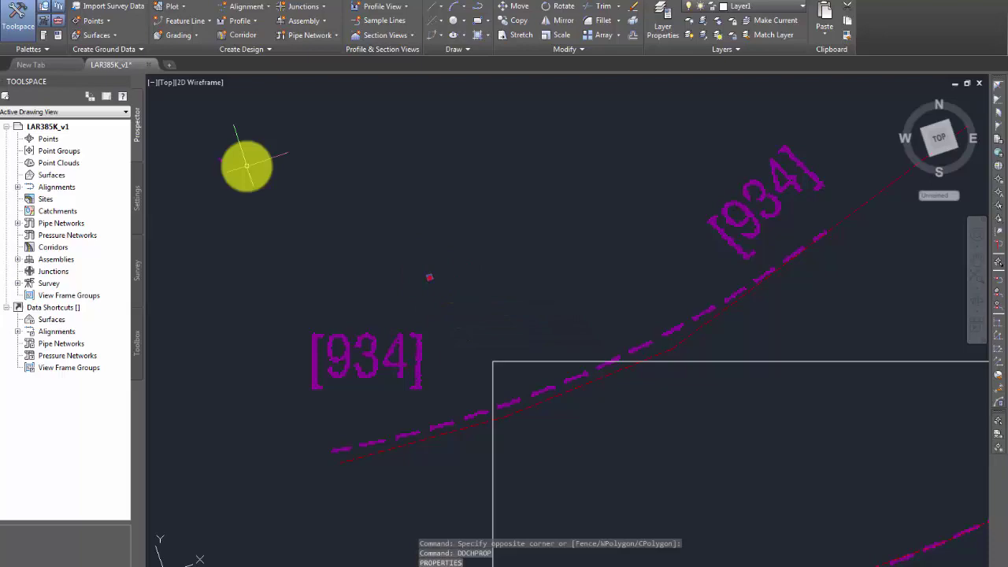
text(chprop)
key(Return)
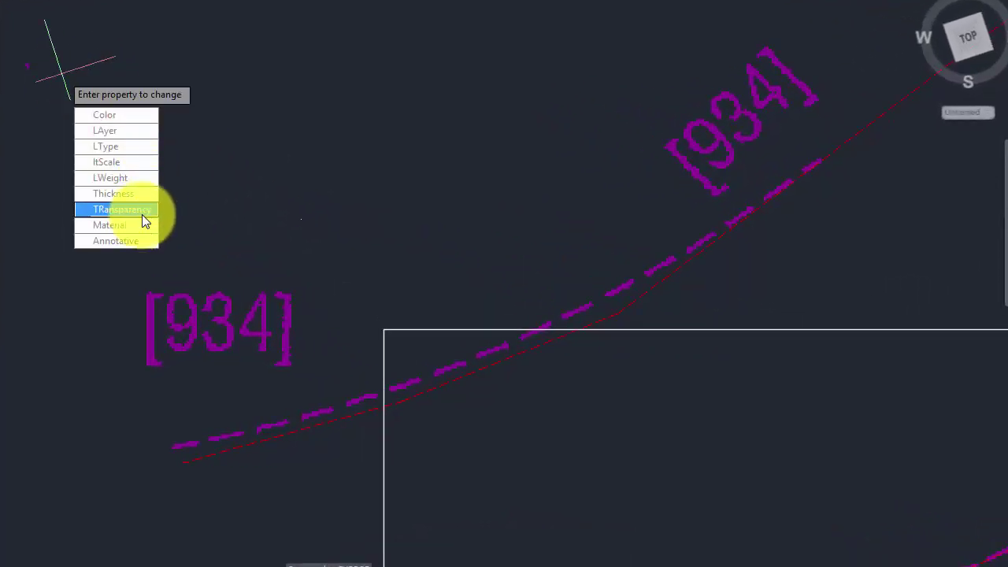
key(Escape)
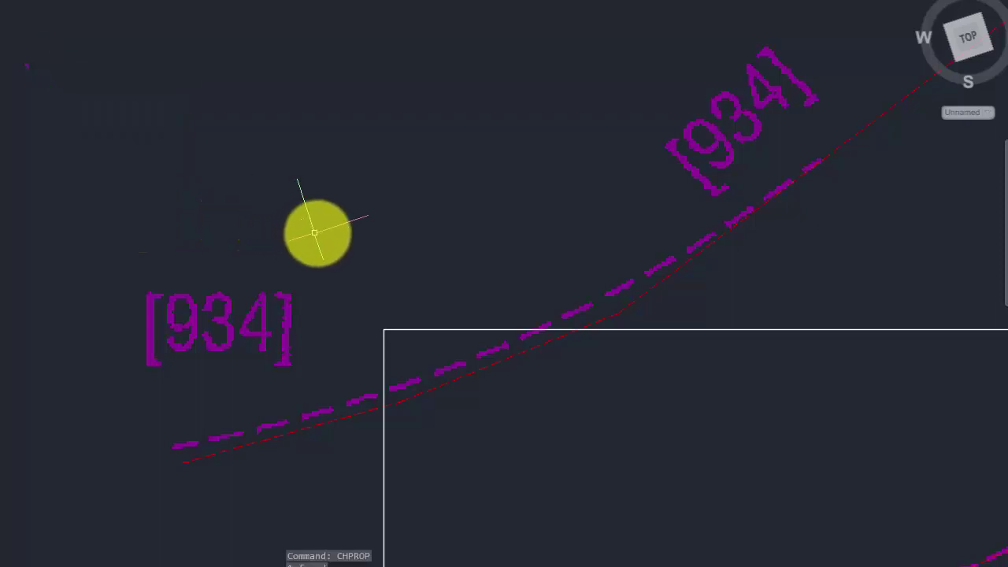
- Set the Z elevation of the point outside the upper-left boundary corner through its properties and save the drawing
click(318, 232)
click(272, 199)
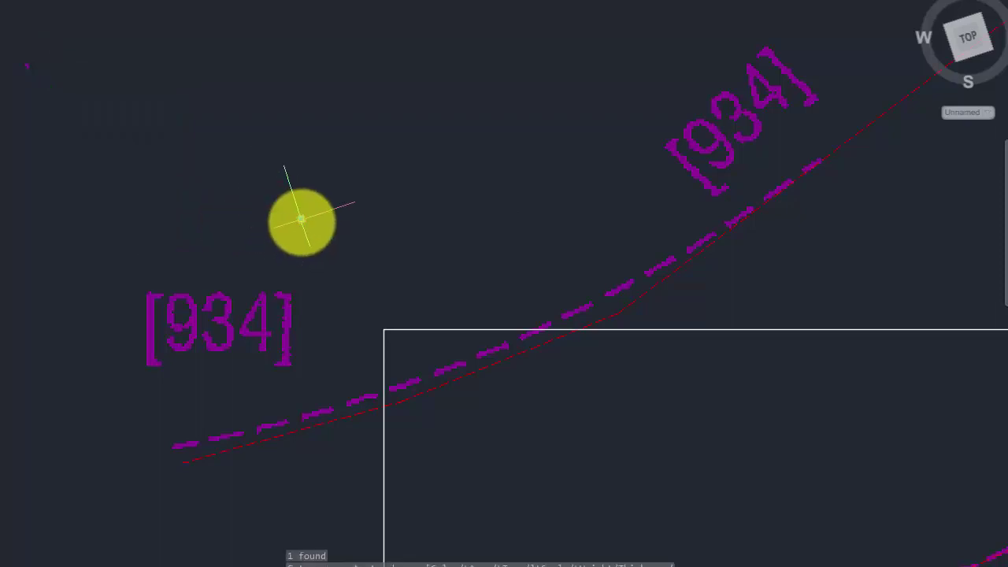
right_click(301, 219)
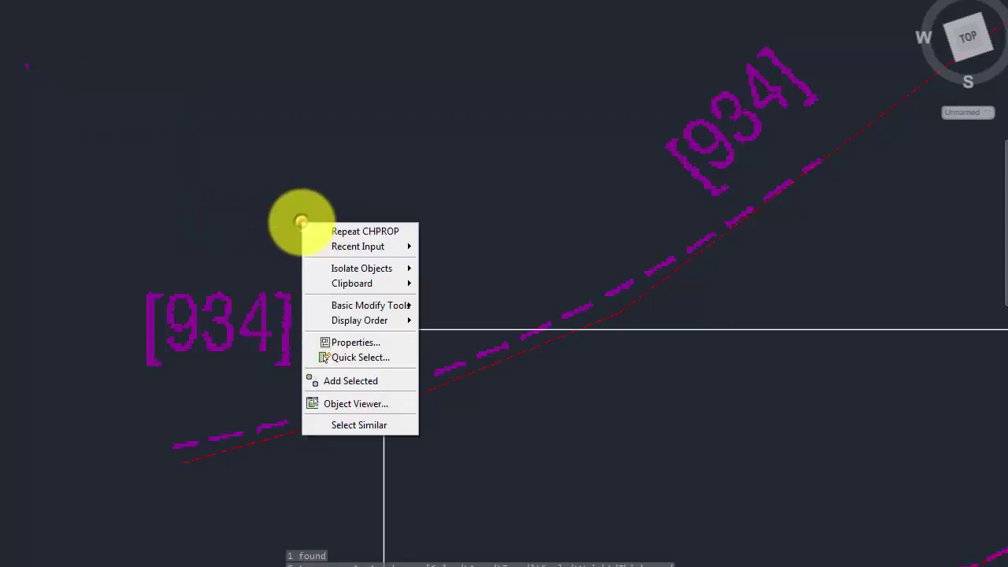
click(362, 343)
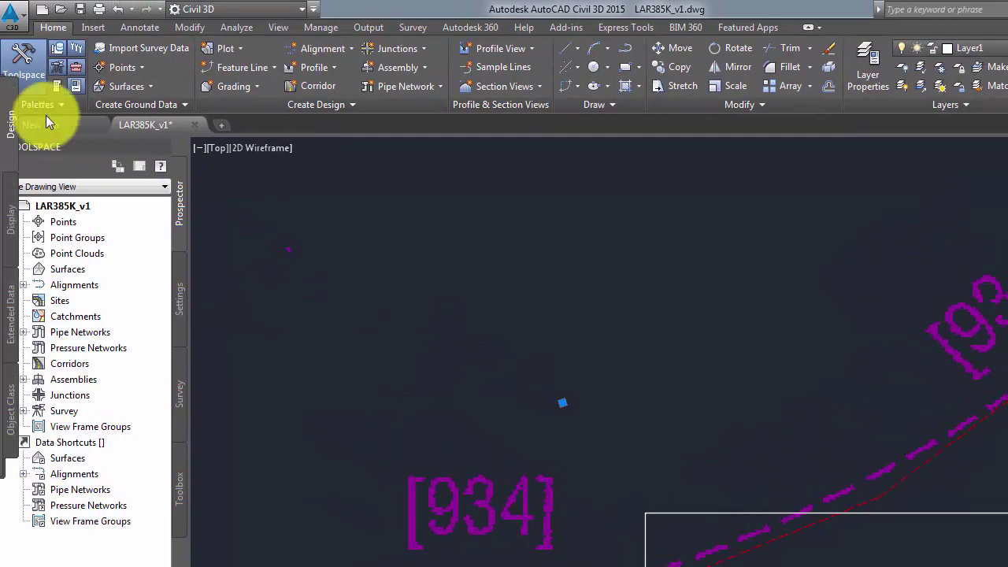
key(ctrl+1)
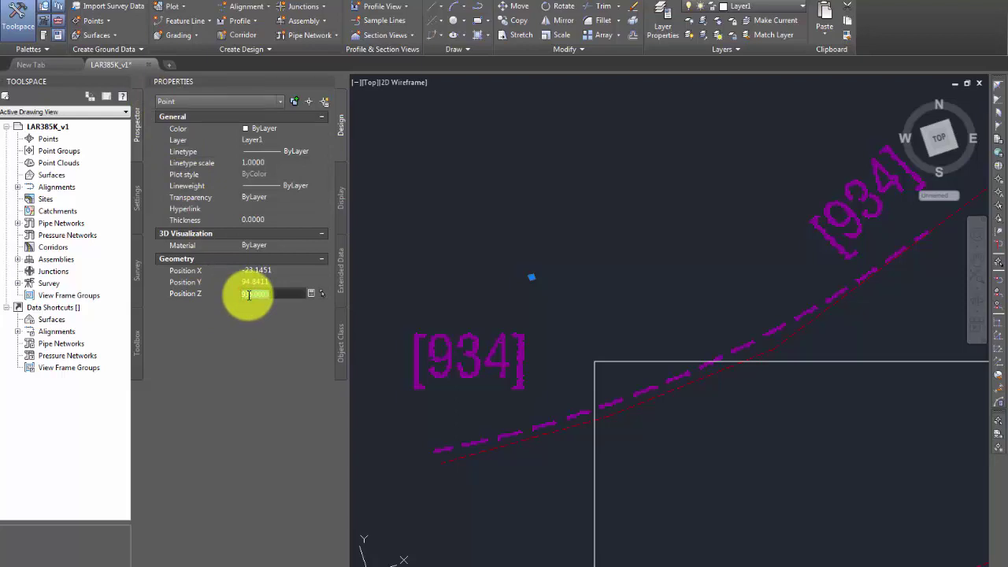
key(ctrl+s)
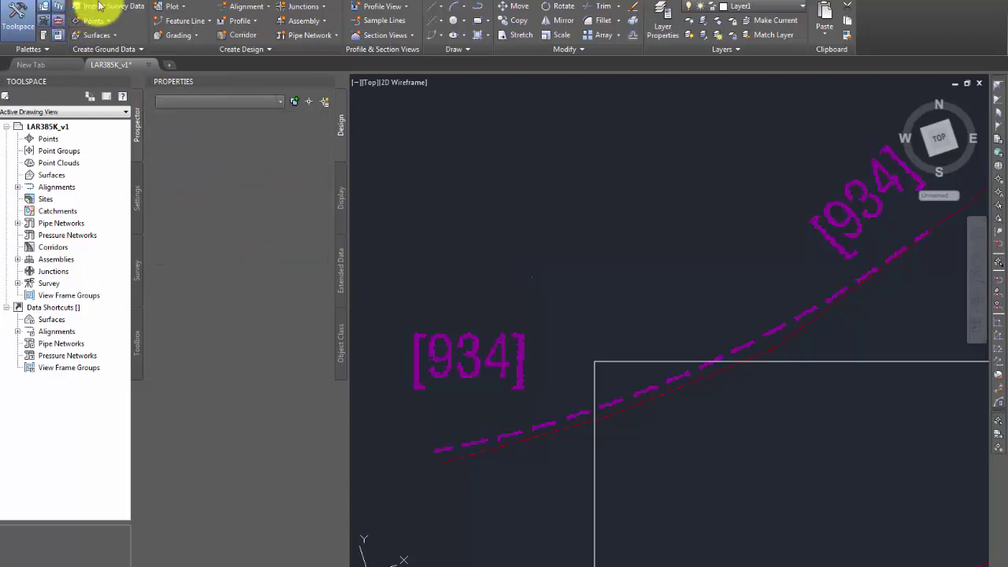
- Place a point outside the site boundary's lower-right corner, below the lowest contour, at about X 106.1, Y -119.0
scroll(622, 266, down, 4)
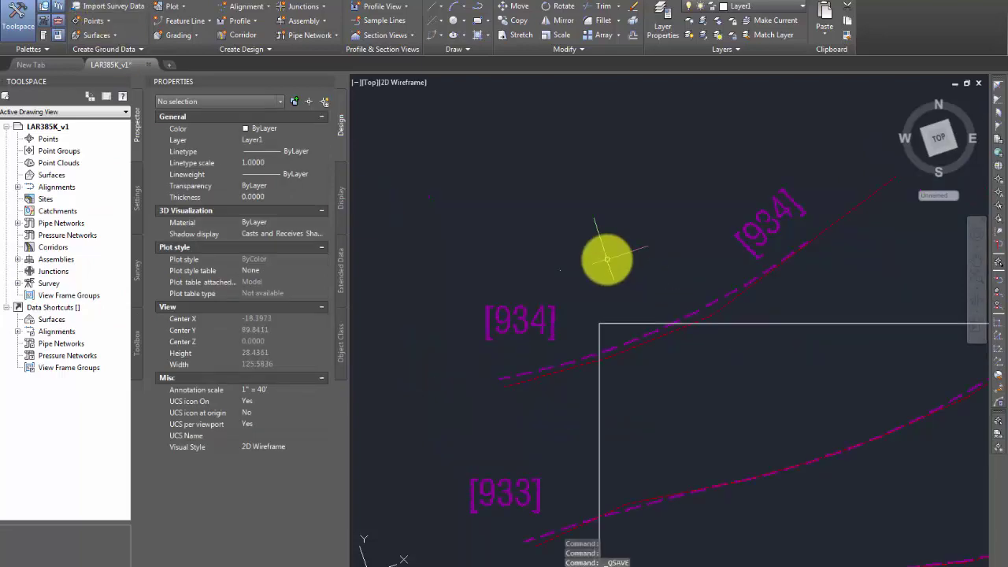
middle_drag(682, 352, 265, 34)
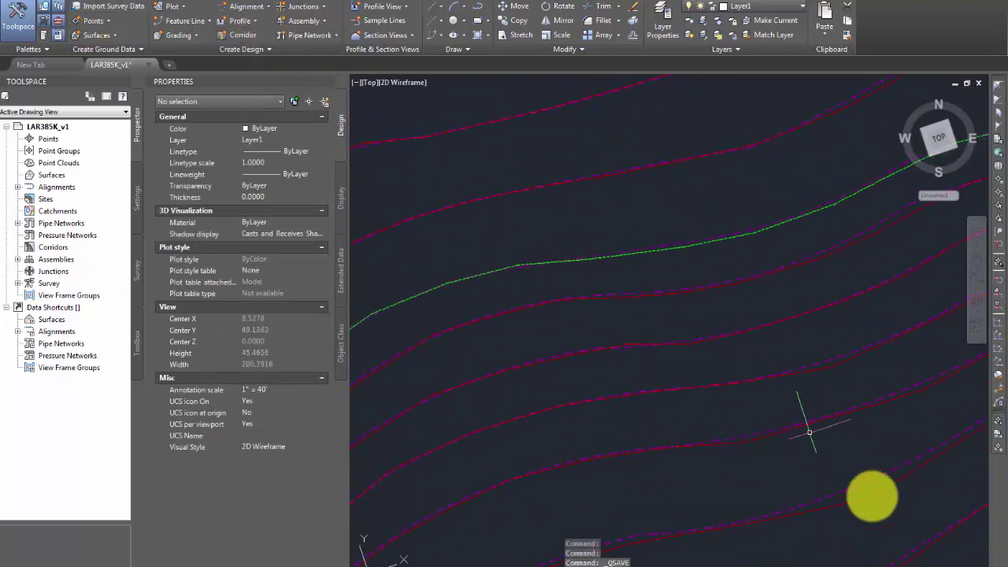
mouse_move(877, 516)
middle_down()
mouse_move(448, 198)
mouse_move(360, 149)
middle_up()
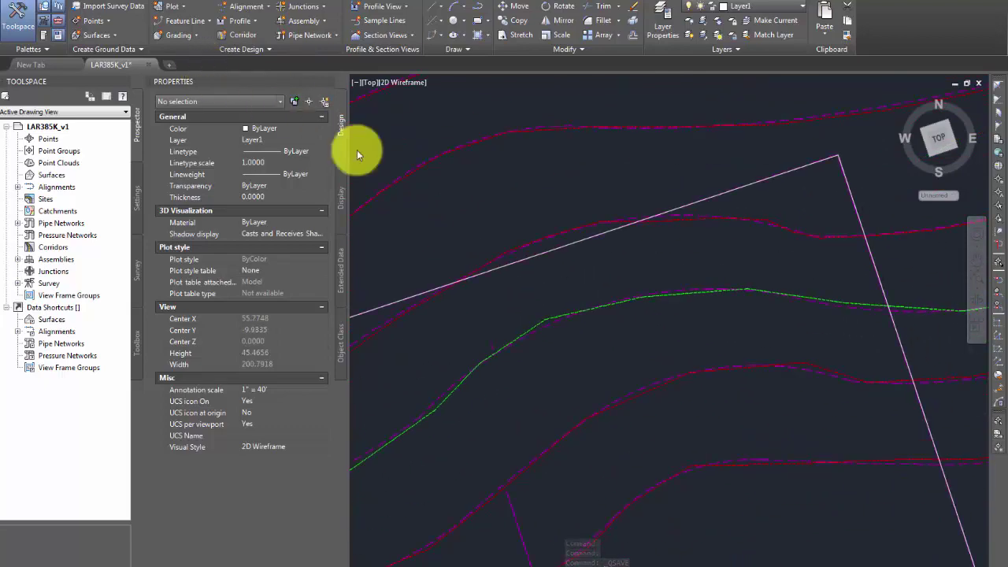
scroll(829, 513, down, 8)
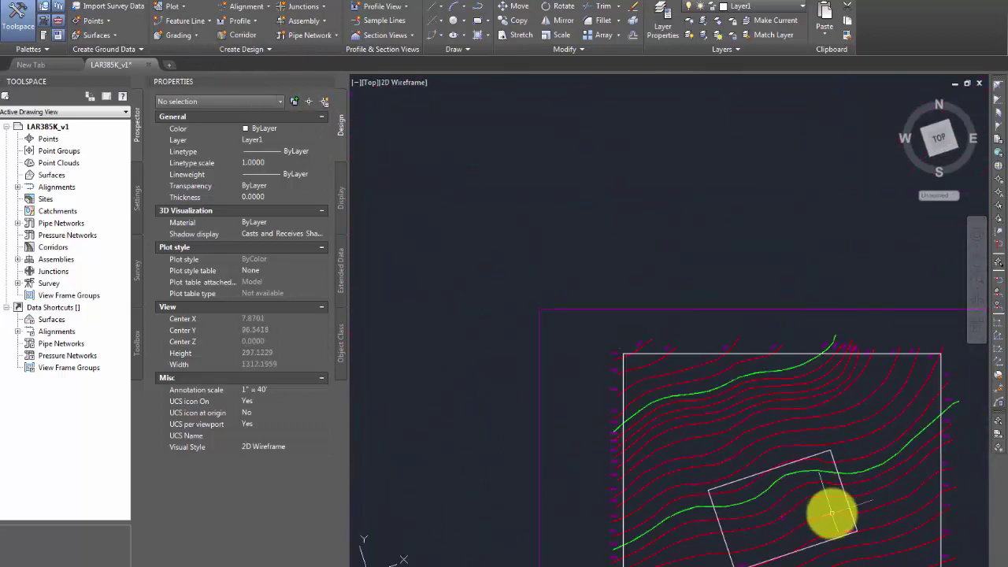
mouse_move(827, 512)
middle_down()
mouse_move(581, 243)
mouse_move(504, 143)
middle_up()
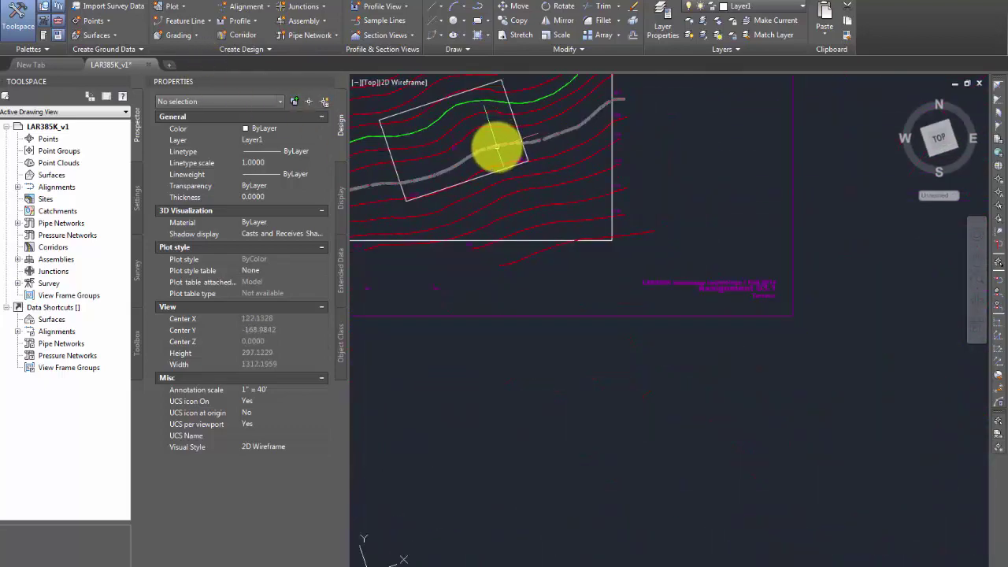
text(z)
key(Return)
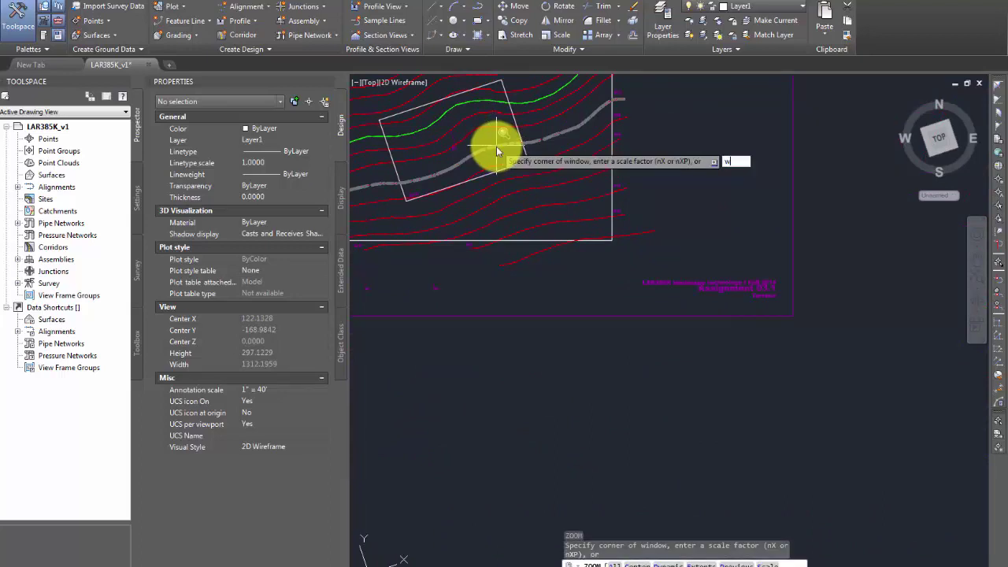
text(w)
key(Return)
click(567, 223)
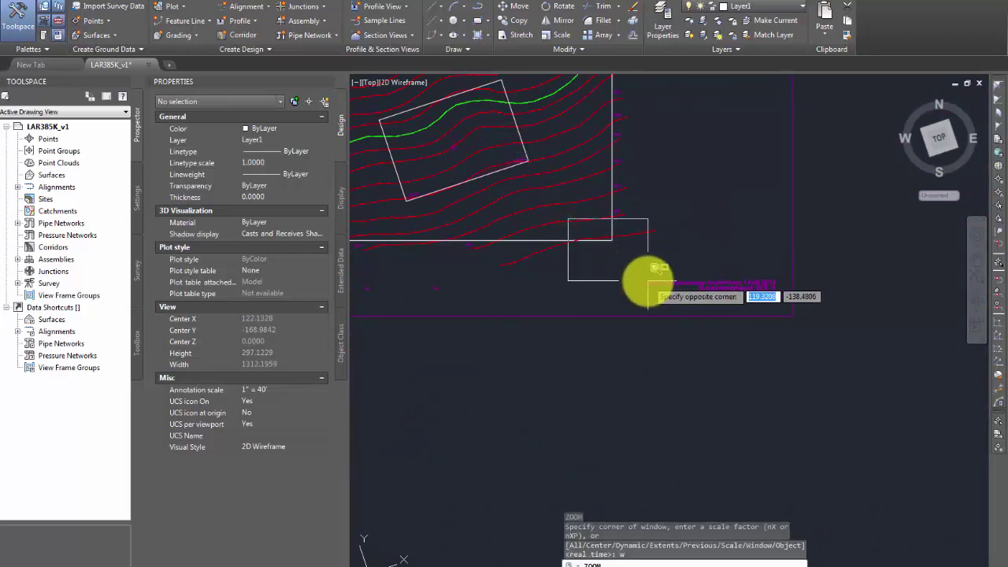
click(650, 277)
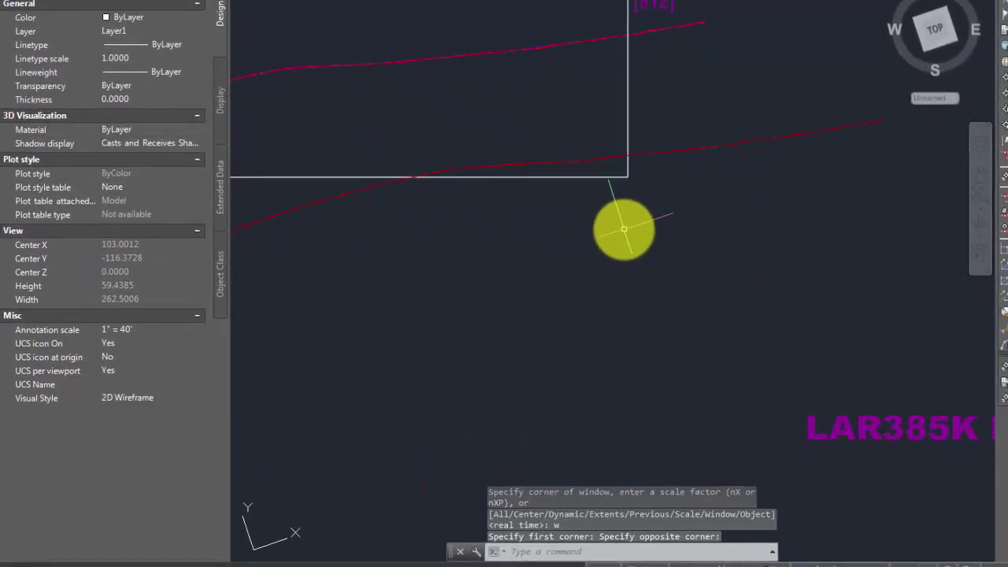
text(point)
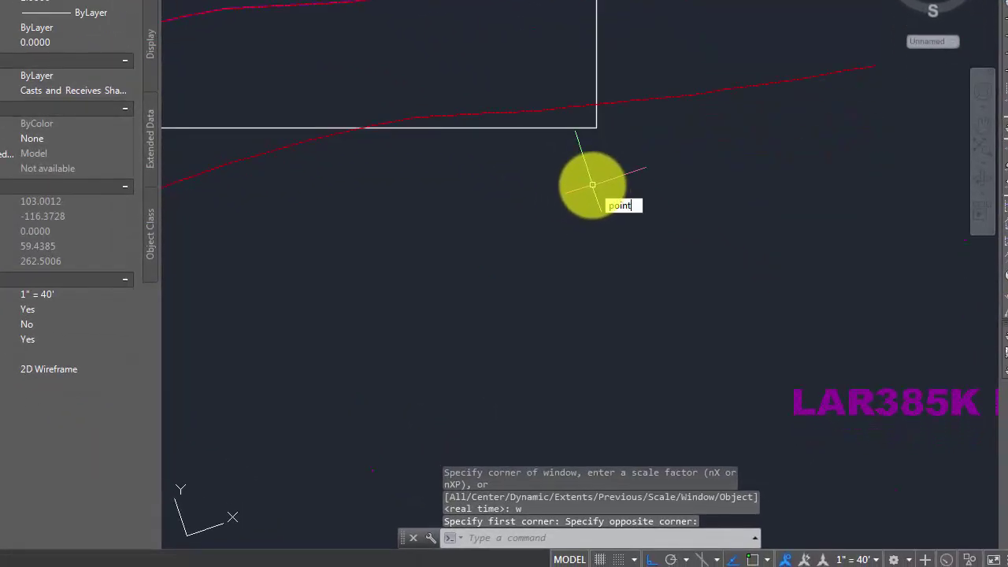
key(Return)
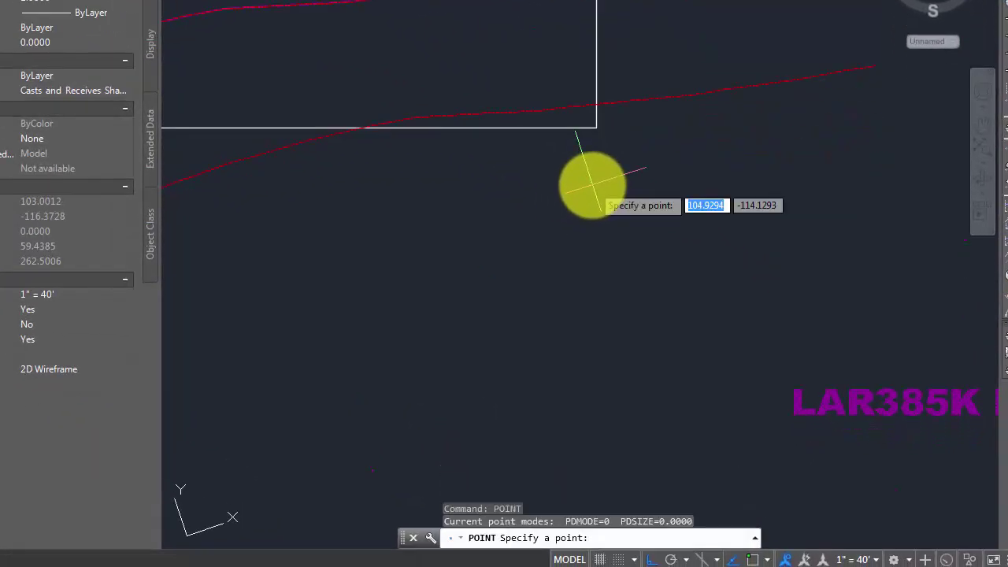
click(621, 231)
- Set the Z position of the point outside the lower-right boundary corner to 910 and save the drawing
click(650, 252)
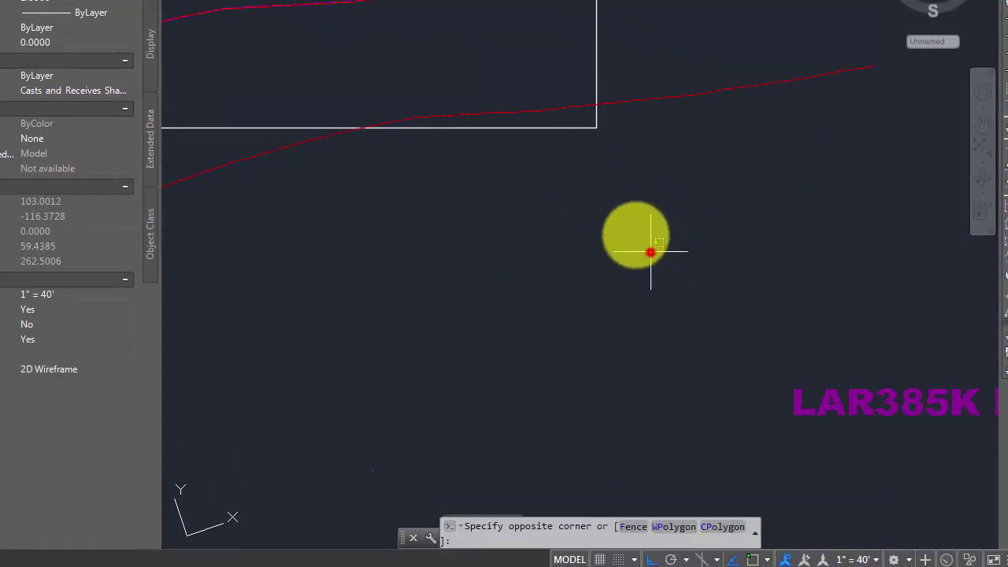
click(600, 206)
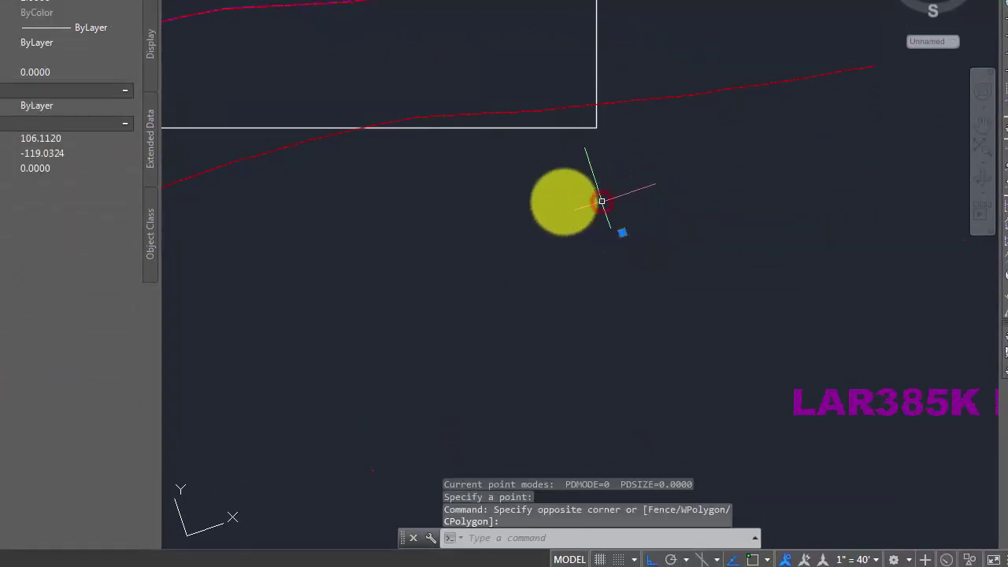
click(41, 169)
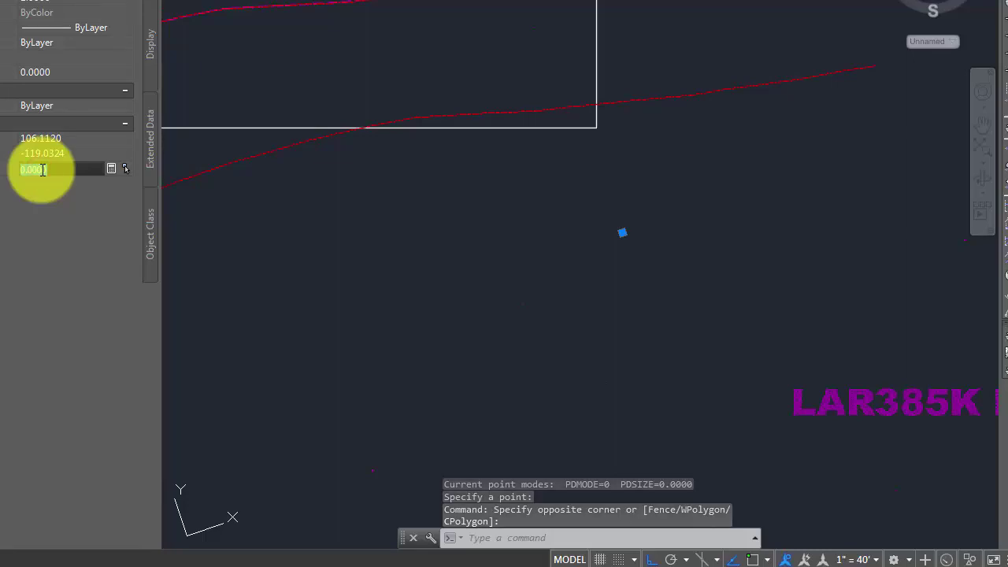
text(91)
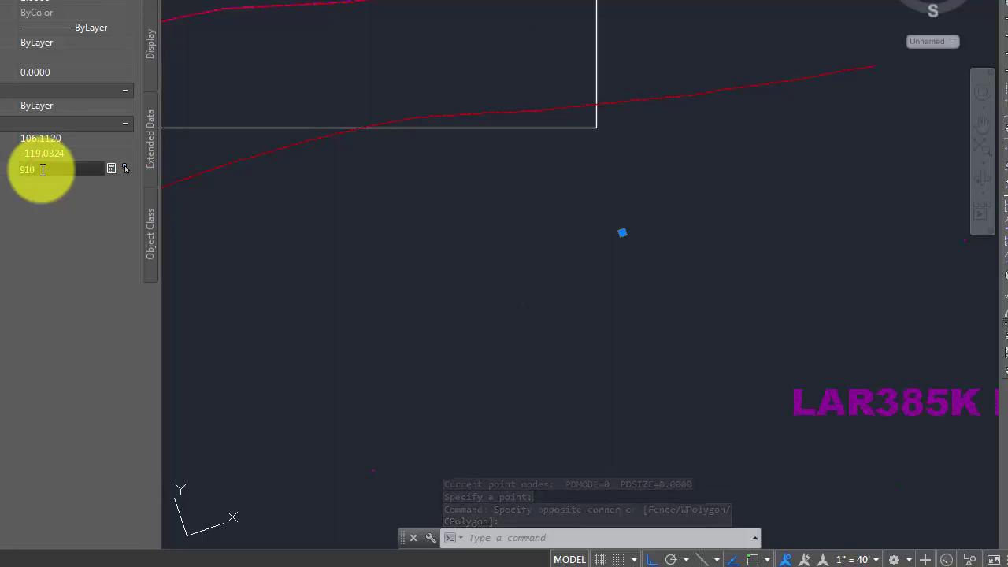
text(0)
key(Return)
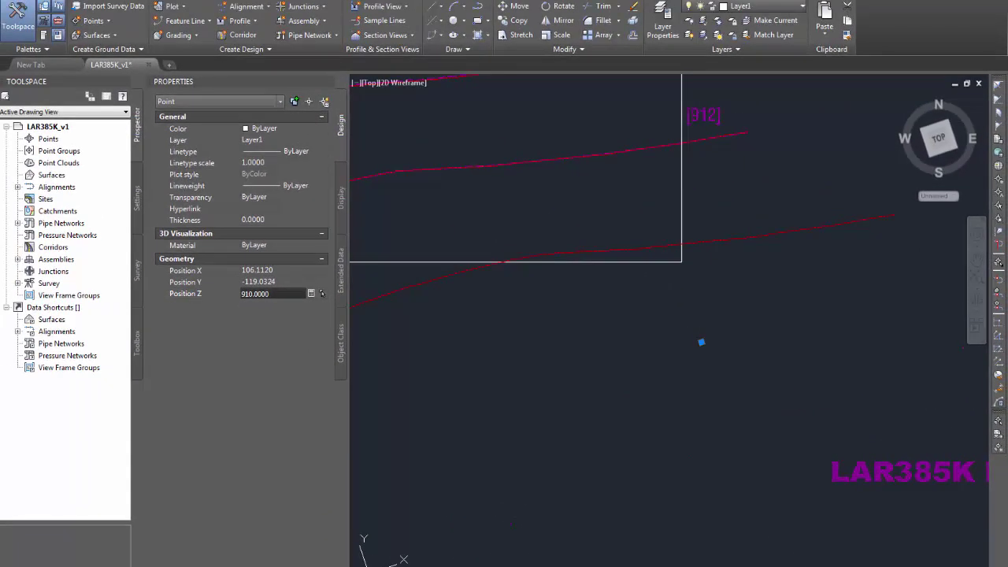
key(Escape)
key(ctrl+s)
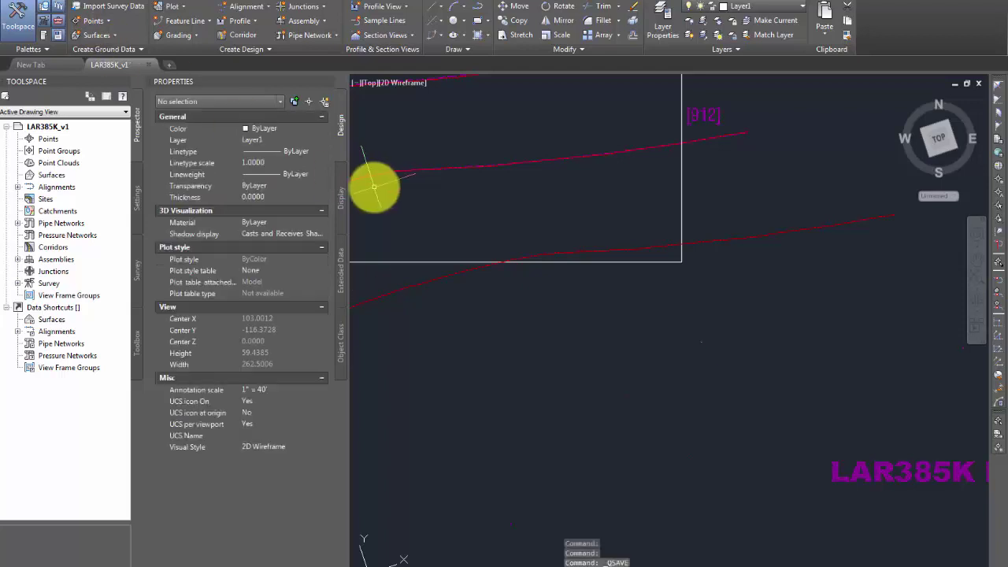
- Zoom to the drawing extents to show the complete site plan and save the drawing in that view
text(z)
key(Return)
text(e)
key(Return)
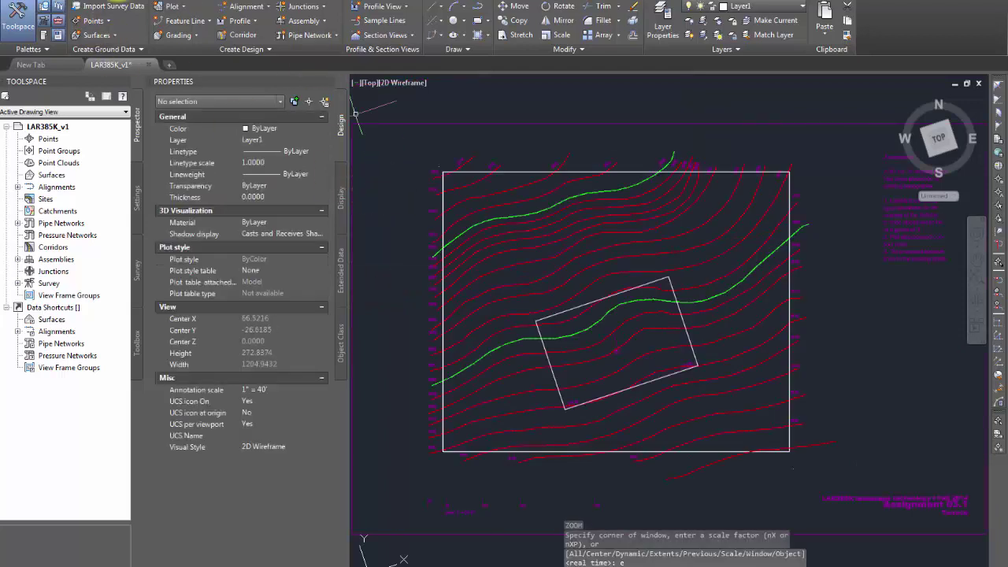
key(ctrl+s)
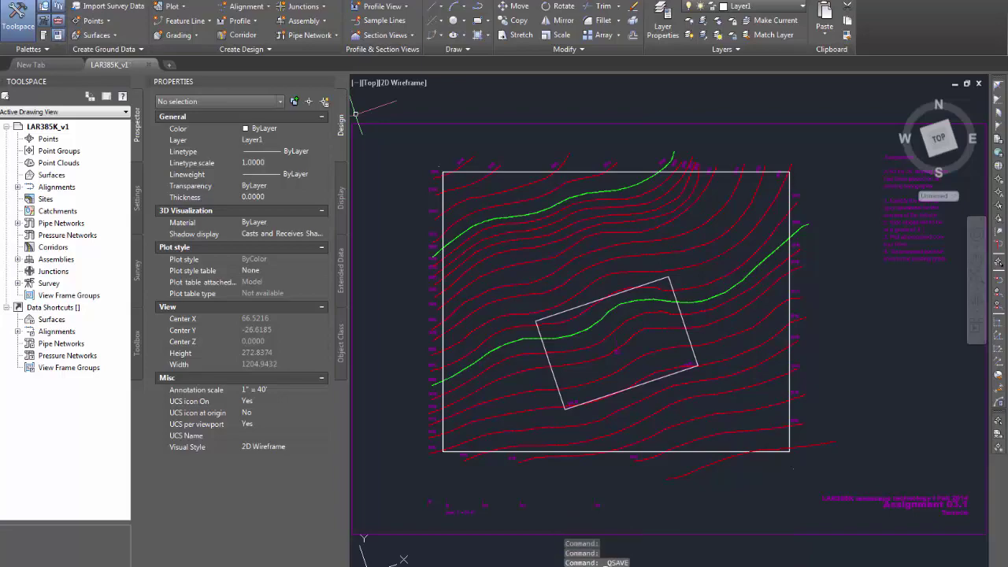